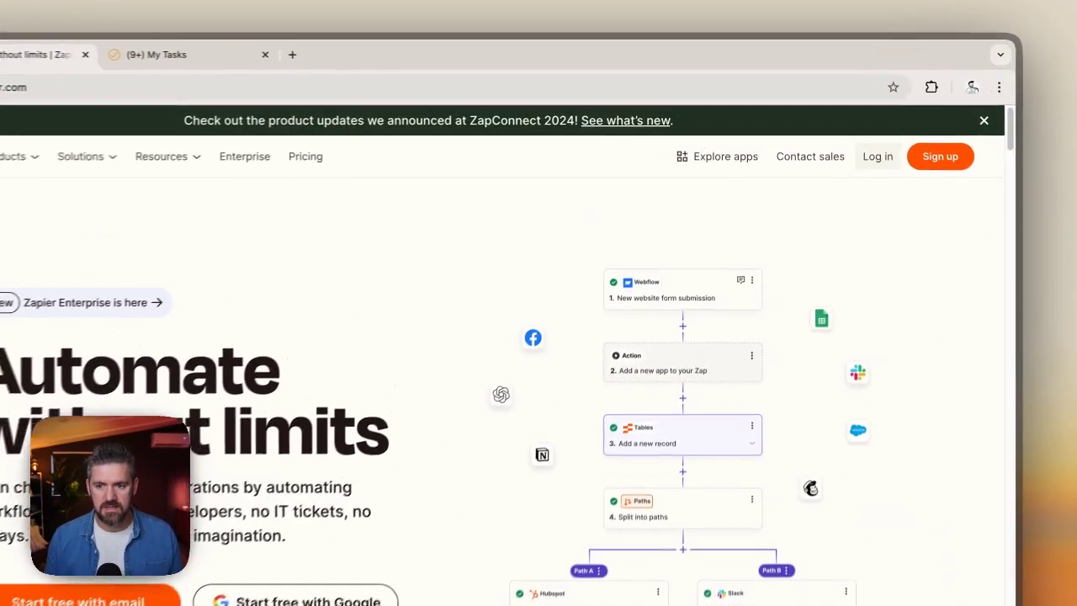
- Go from the zapier.com 'Automate without limits' homepage to the Zapier log-in page
click(849, 130)
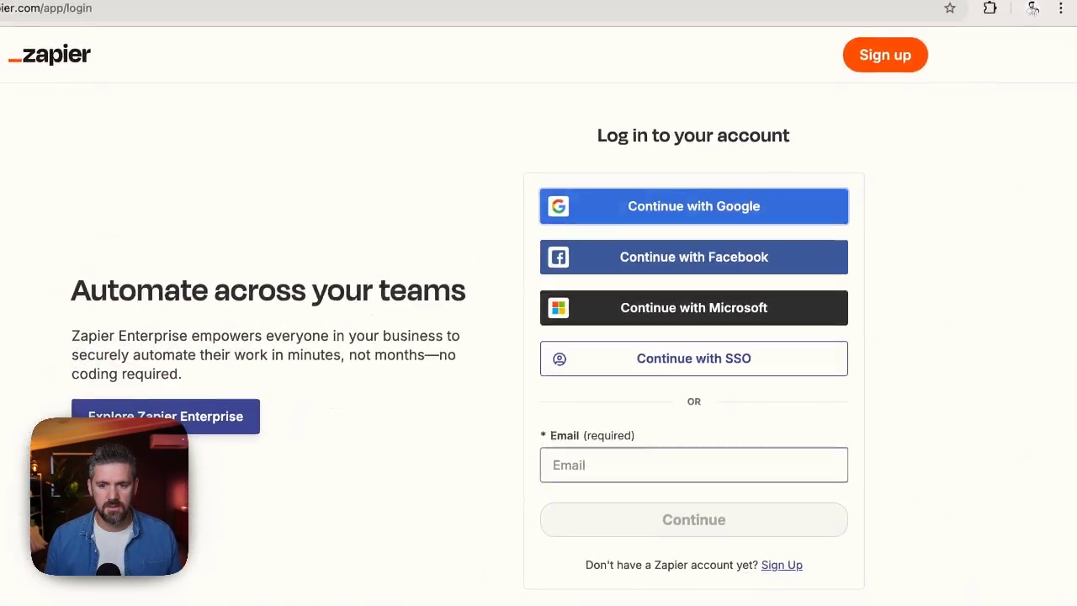
- Sign in to Zapier with a Google account
click(642, 286)
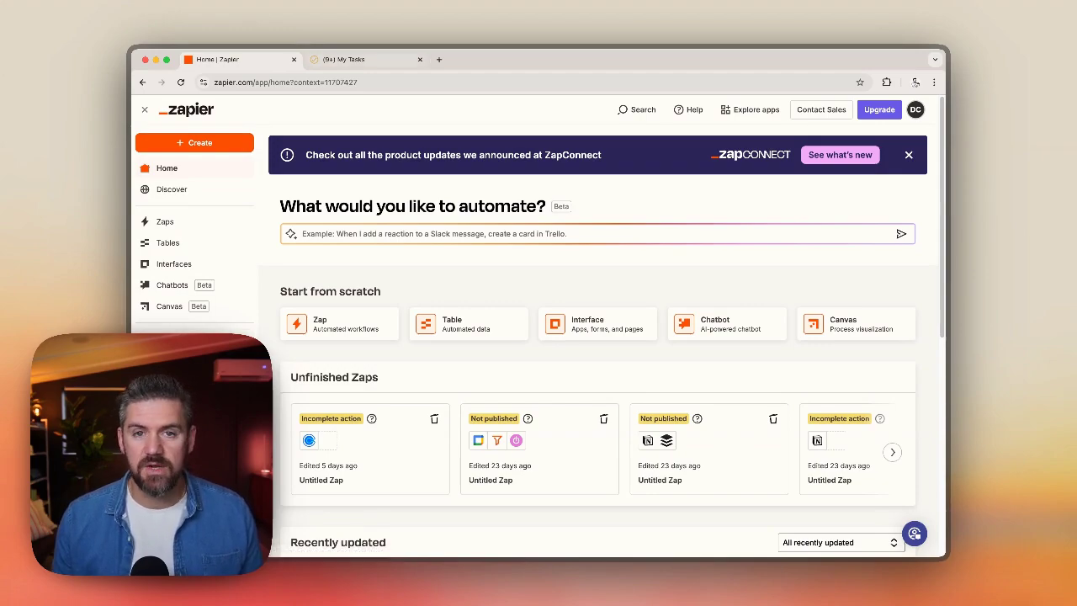
- Switch to the Notion My Tasks browser tab
click(353, 59)
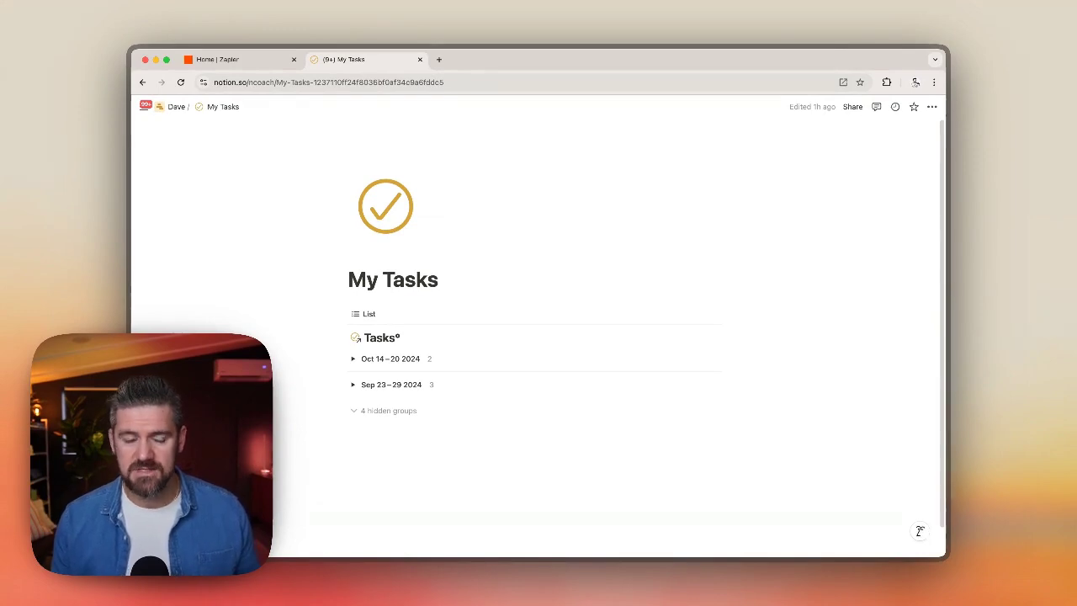
- Expand and collapse the Oct 14–20 2024 task group, then open a new blank tab
click(353, 358)
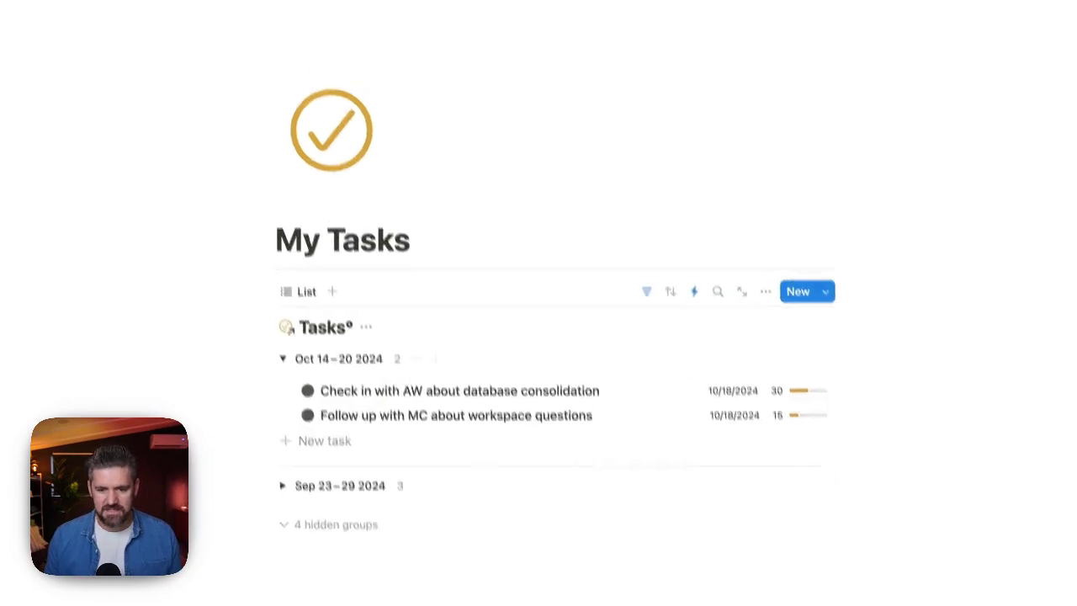
click(282, 358)
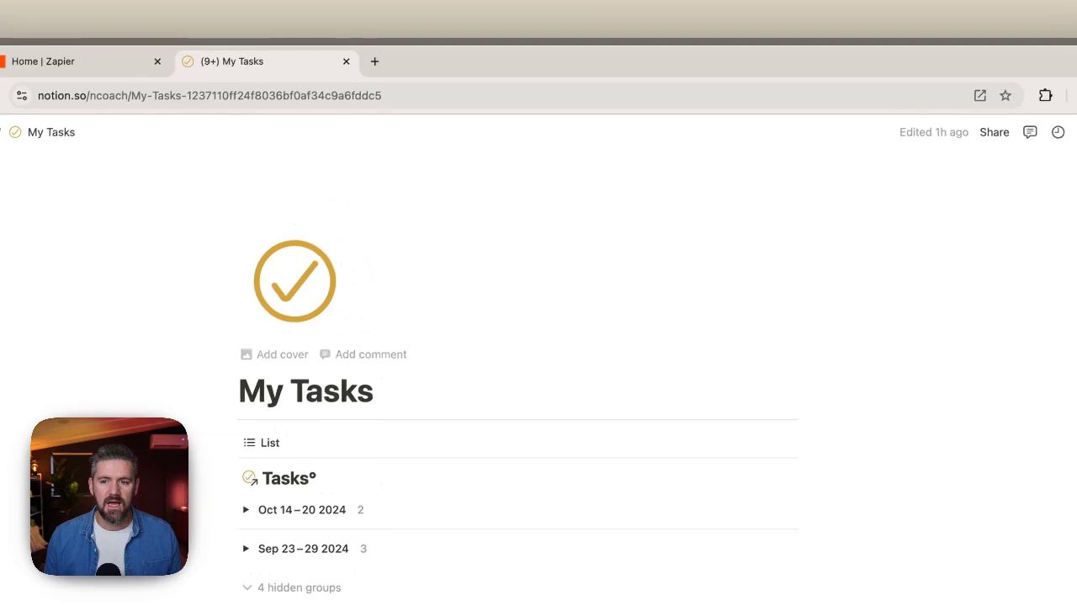
key(super+t)
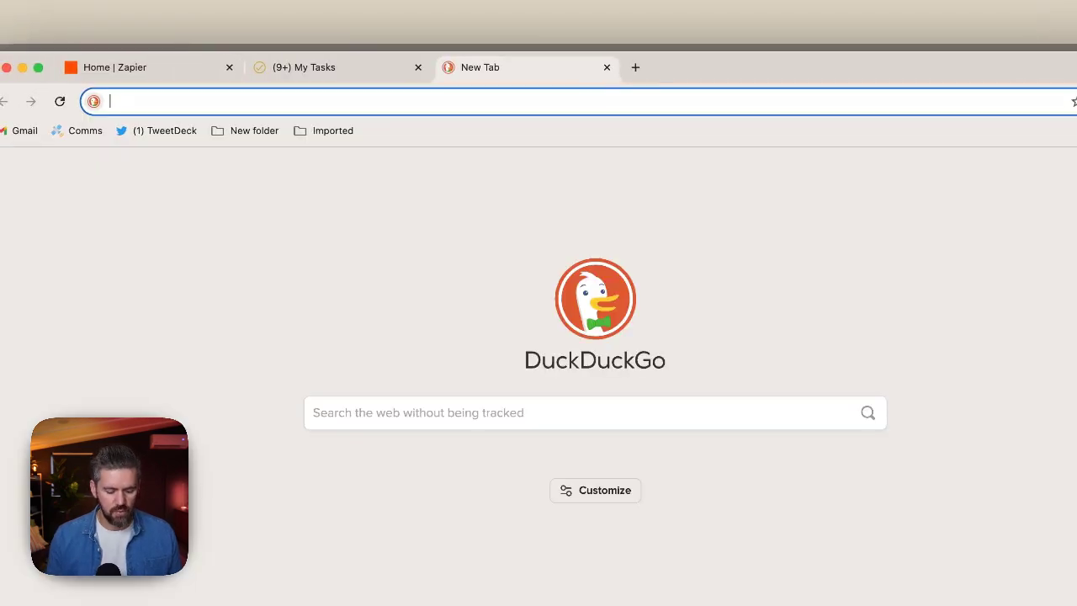
- Search the web for 'chrome extension' and go to the Chrome Web Store
text(cho)
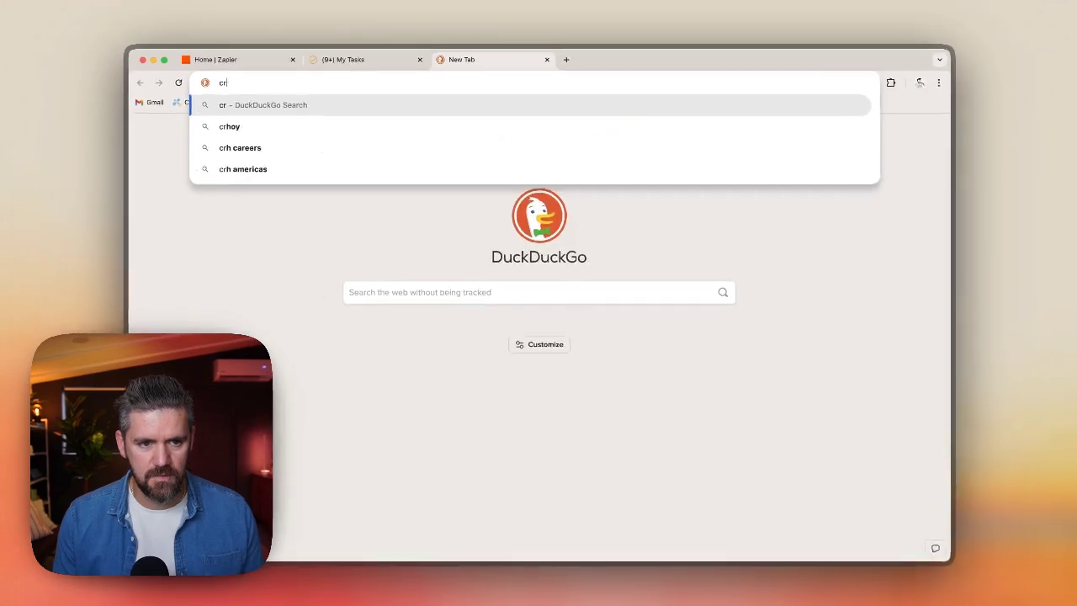
key(BackSpace)
text(rome ext)
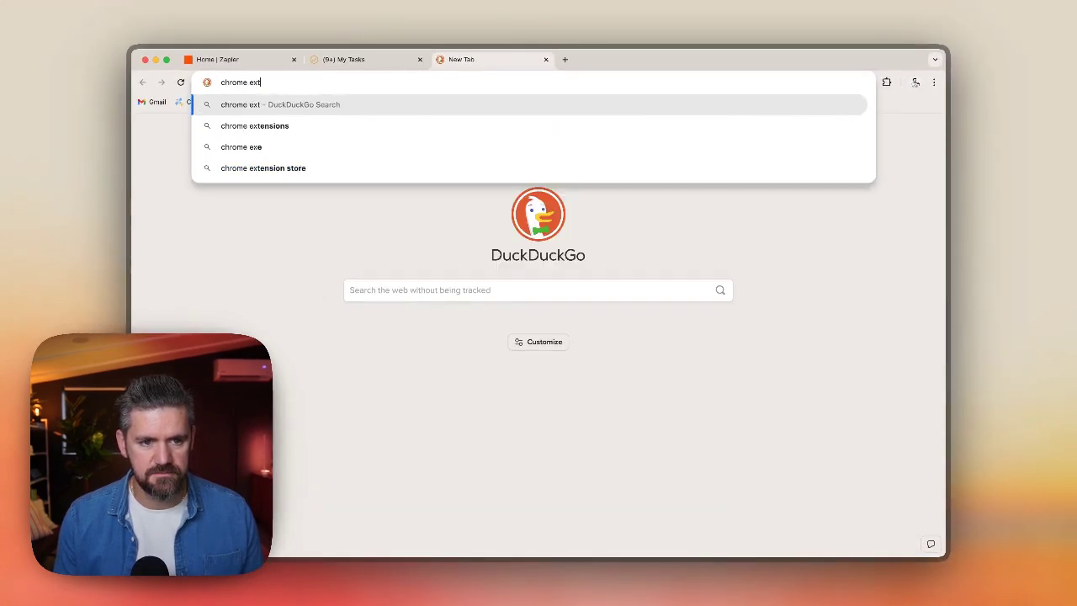
text(ension)
key(Return)
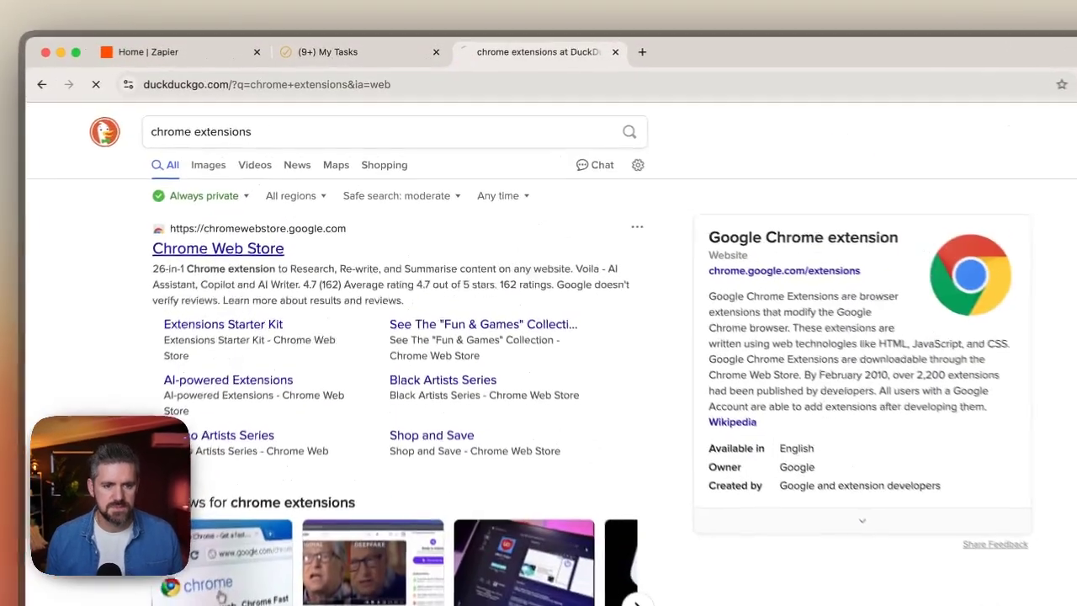
click(266, 197)
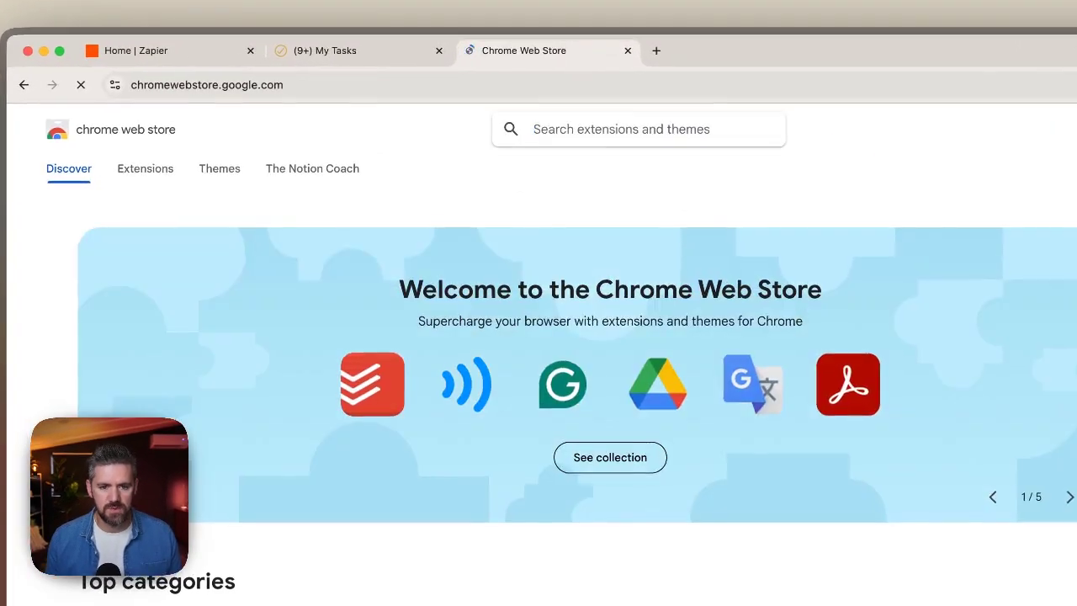
- Find 'zapier' in the Web Store and add the Zapier extension to Chrome
text(zapier)
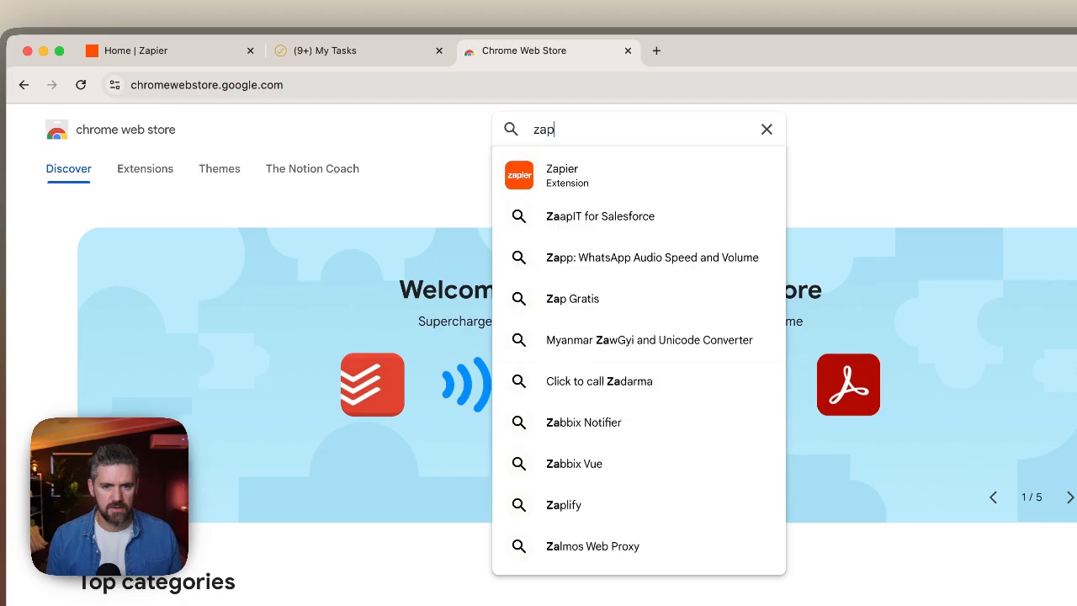
key(Return)
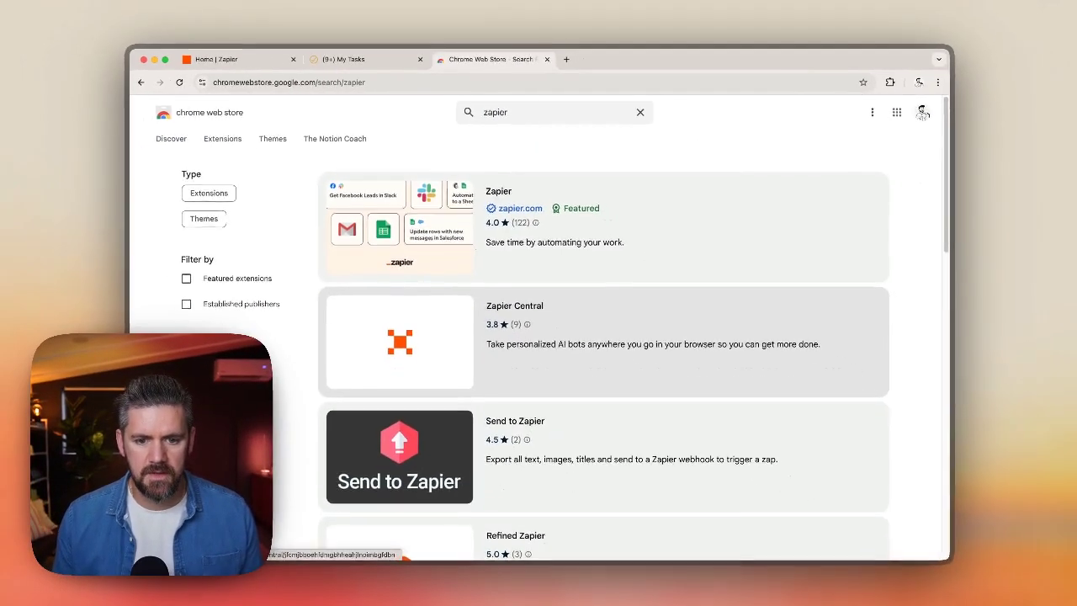
click(601, 225)
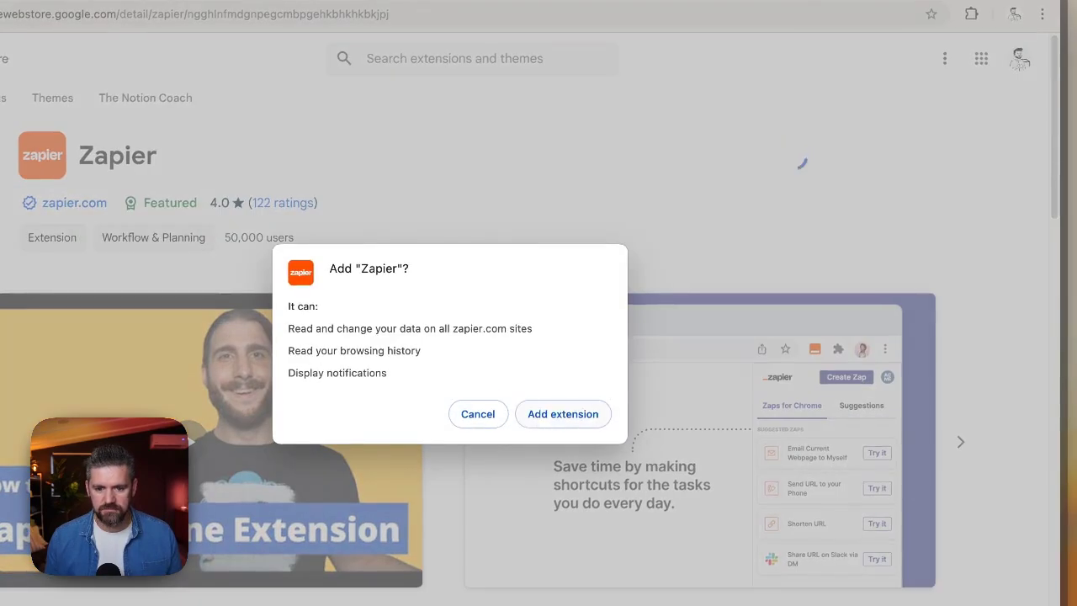
key(Return)
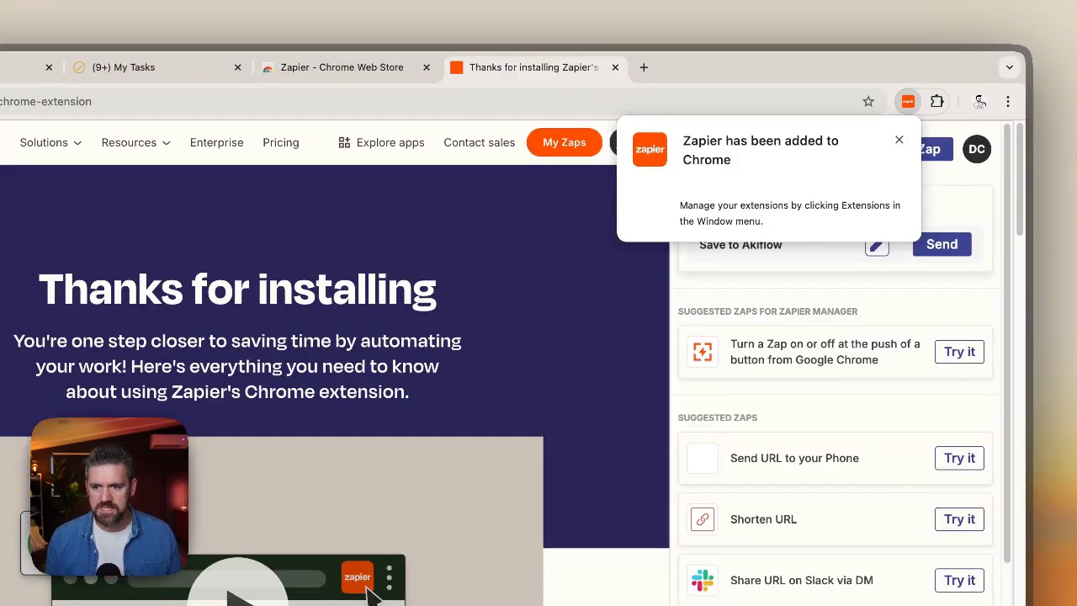
key(ctrl+w)
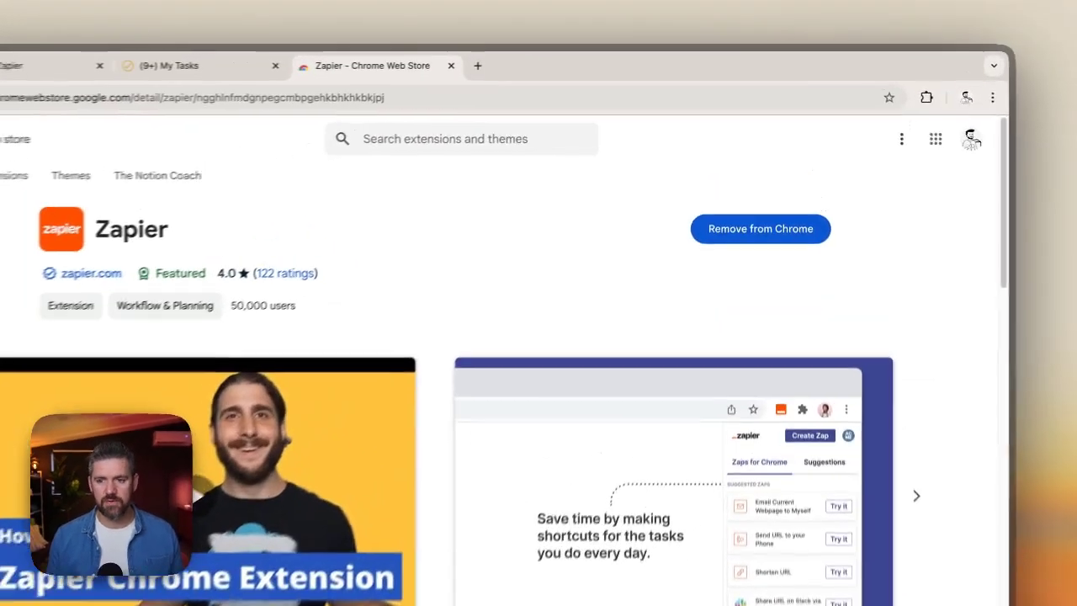
- Pin the Zapier extension to the browser toolbar
click(926, 97)
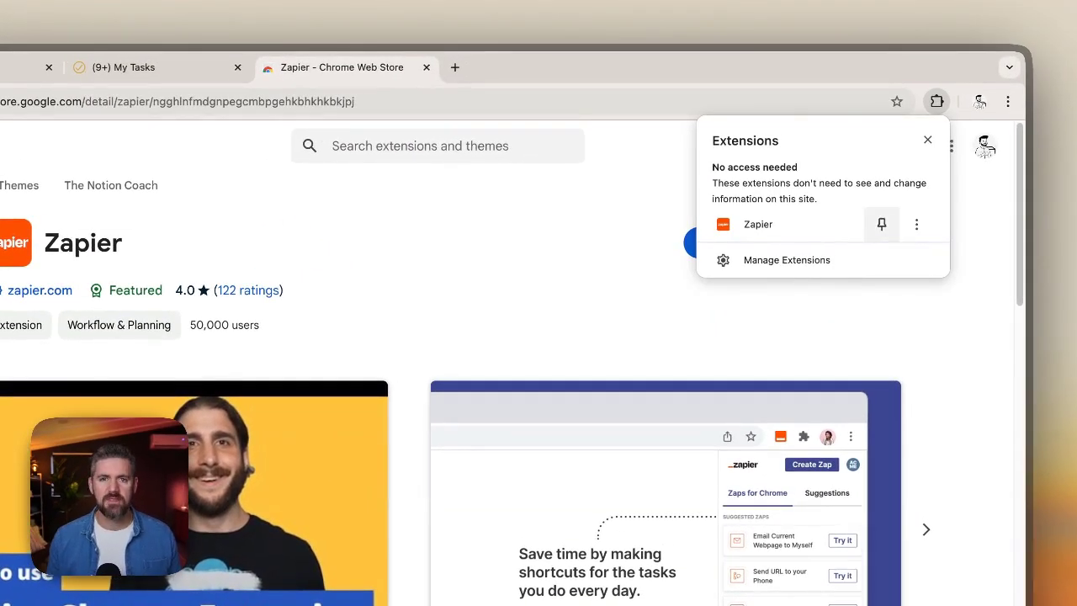
click(882, 224)
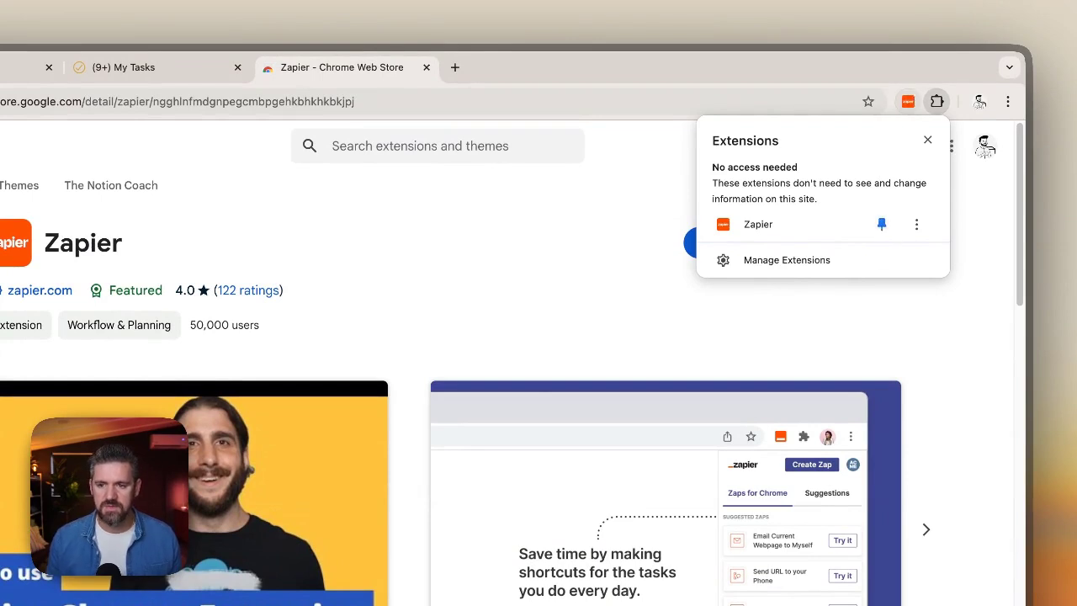
key(Escape)
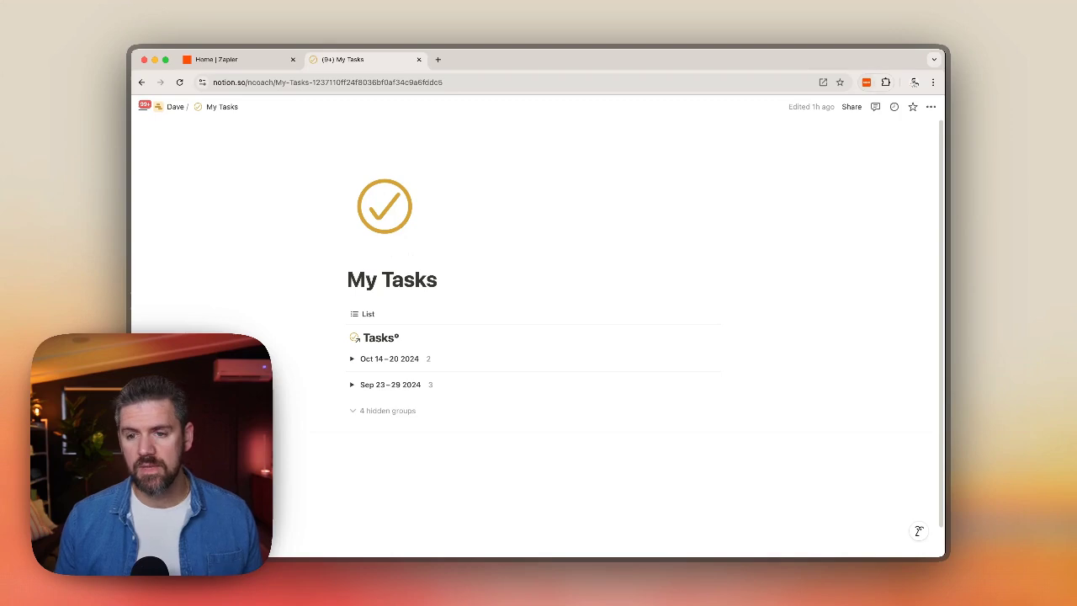
- Browse the Zapier extension's suggested zaps over the Notion page and create a new Zap
click(866, 82)
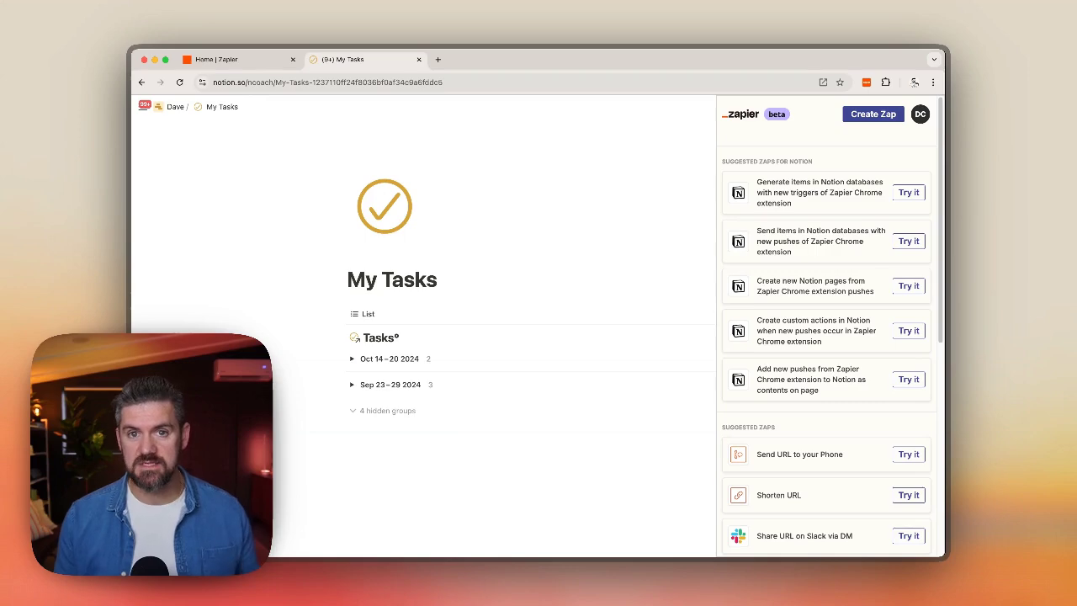
scroll(826, 336, down, 6)
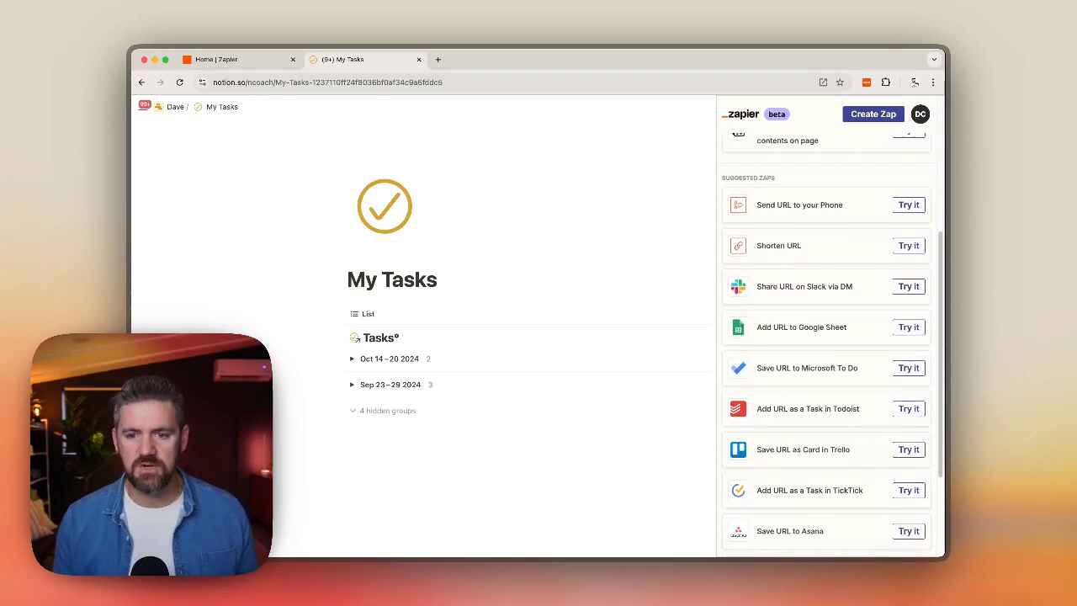
scroll(826, 345, down, 1)
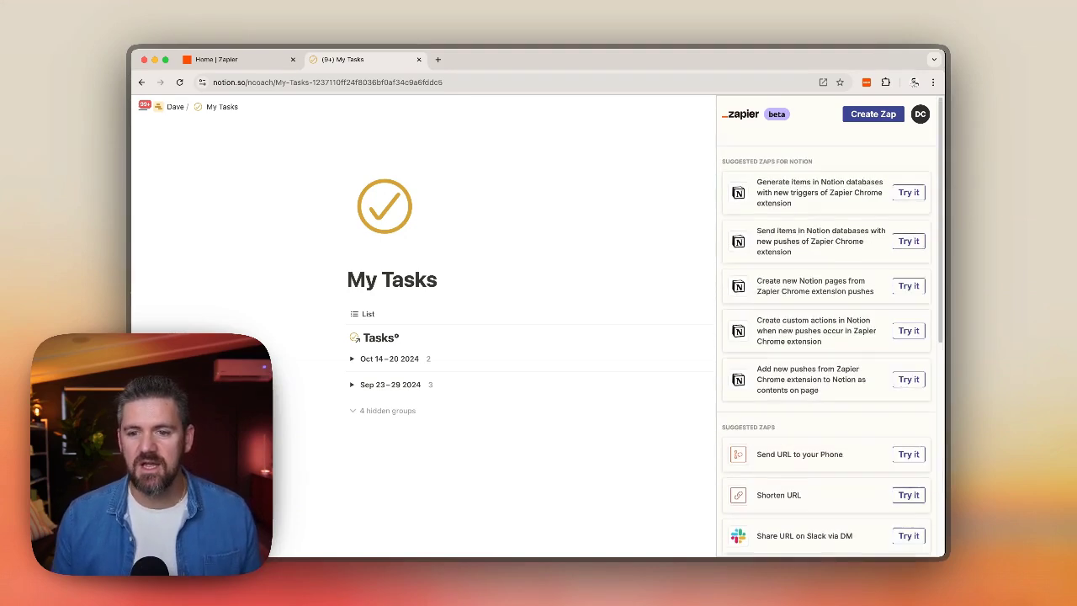
click(873, 114)
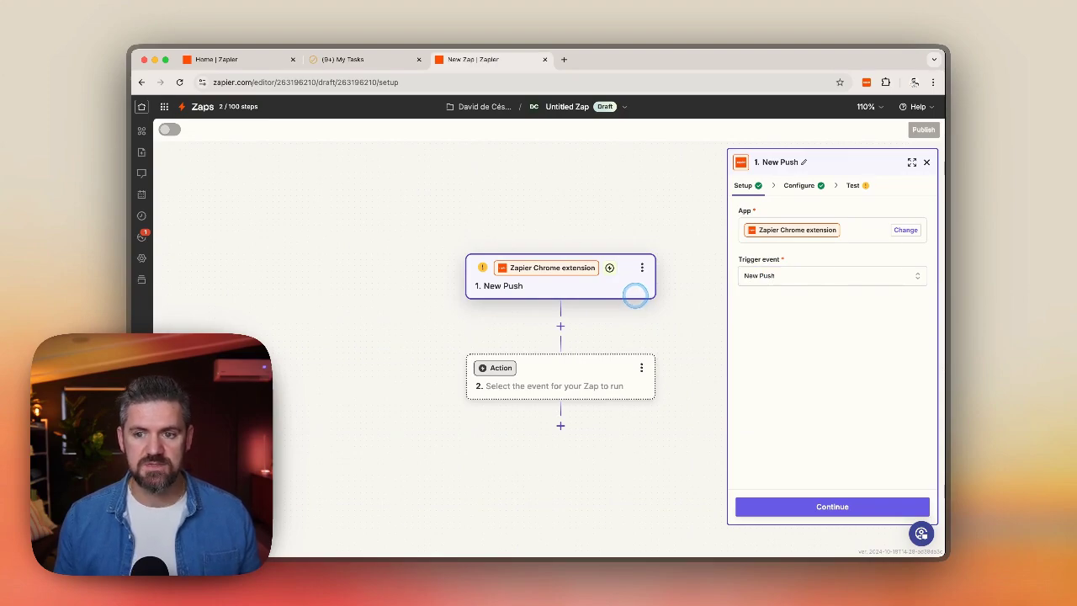
- Keep New Push as the trigger event and test it, continuing with sample record Push A
click(803, 276)
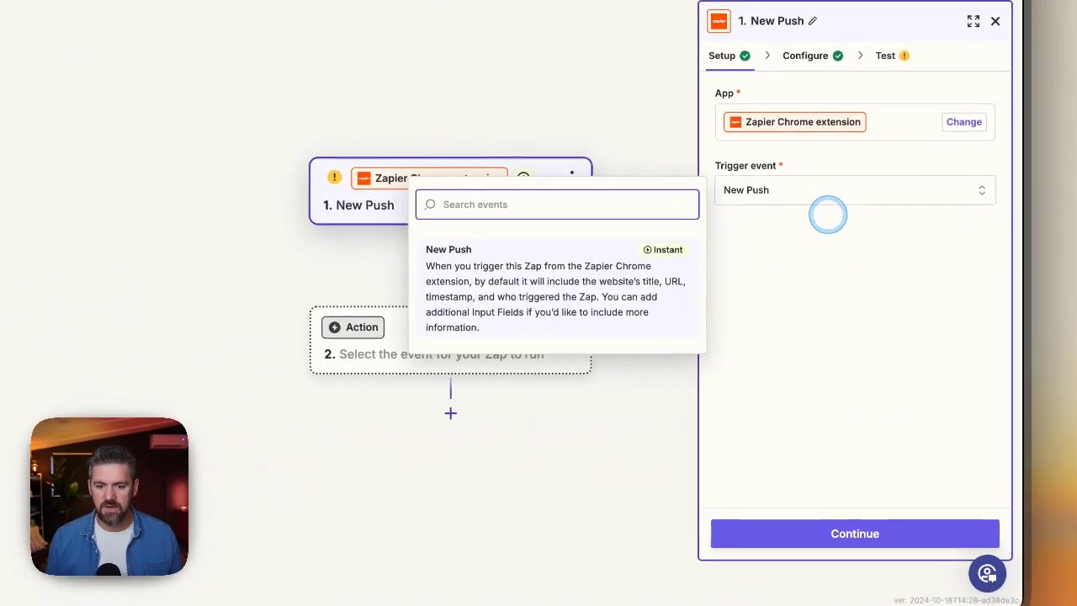
click(820, 463)
click(854, 533)
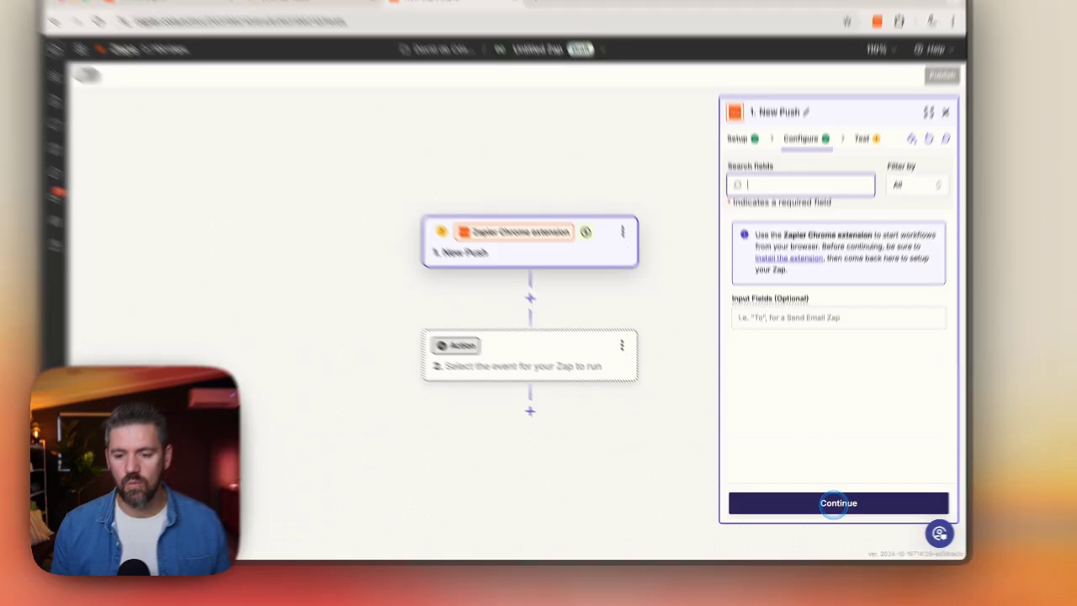
click(832, 506)
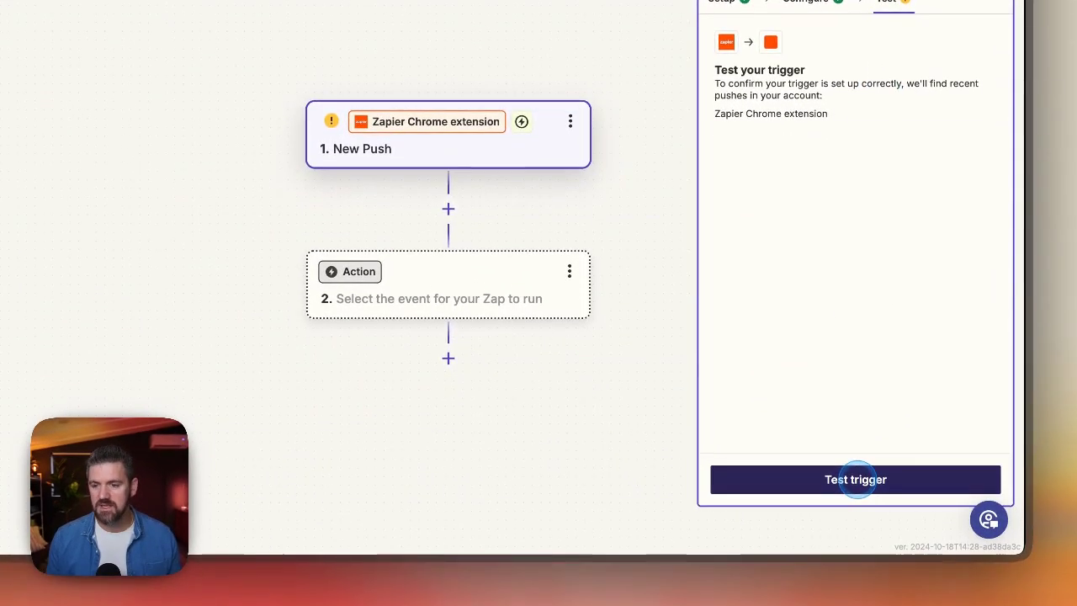
click(856, 480)
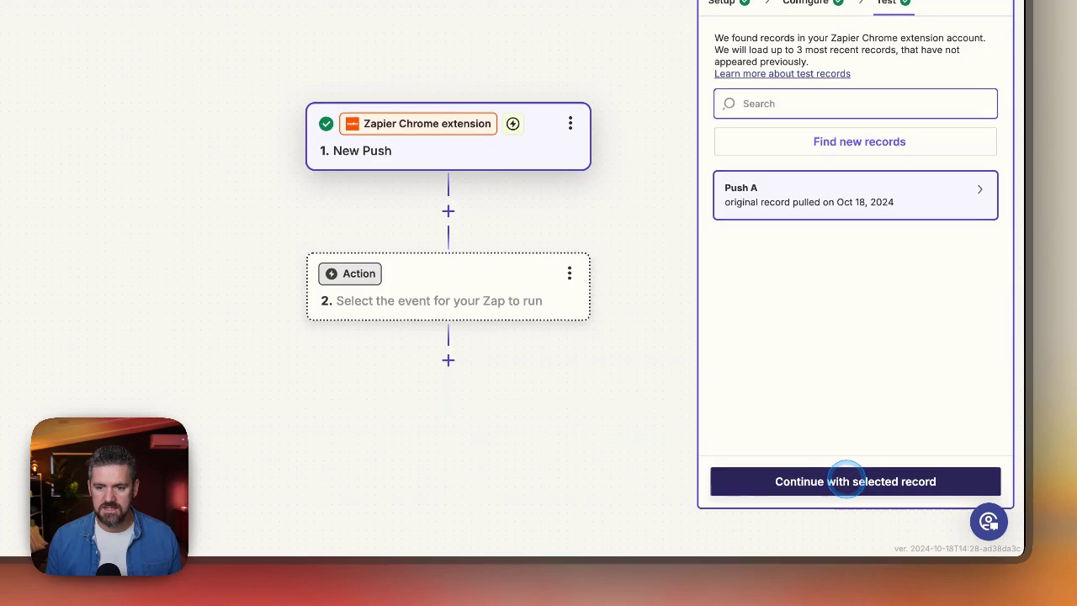
click(839, 480)
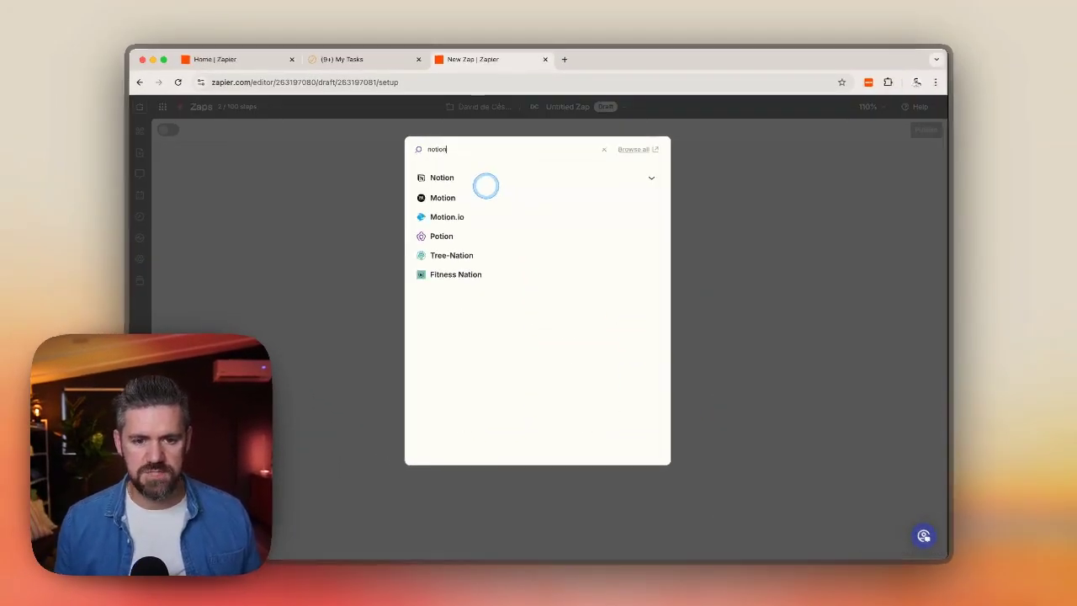
- Make step 2 a Notion Create Database Item action using the connected Notion account
click(483, 181)
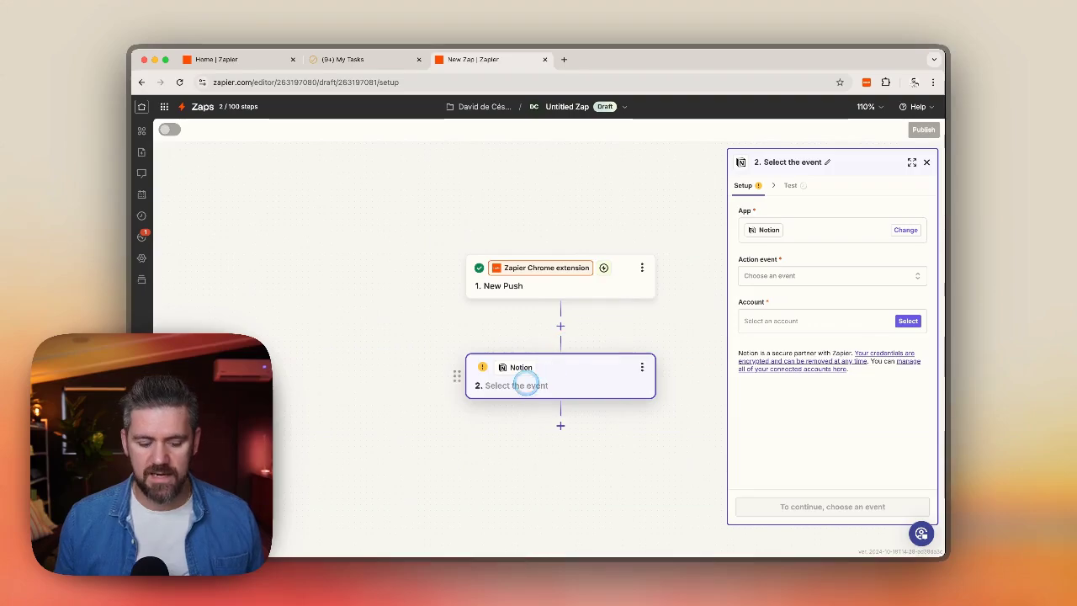
click(808, 275)
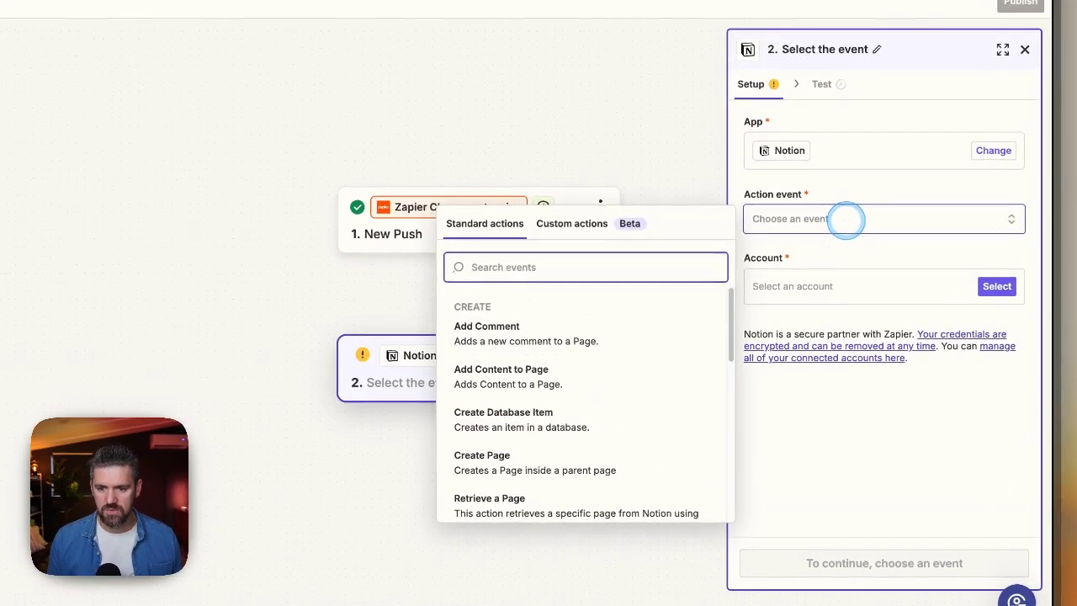
scroll(545, 417, down, 1)
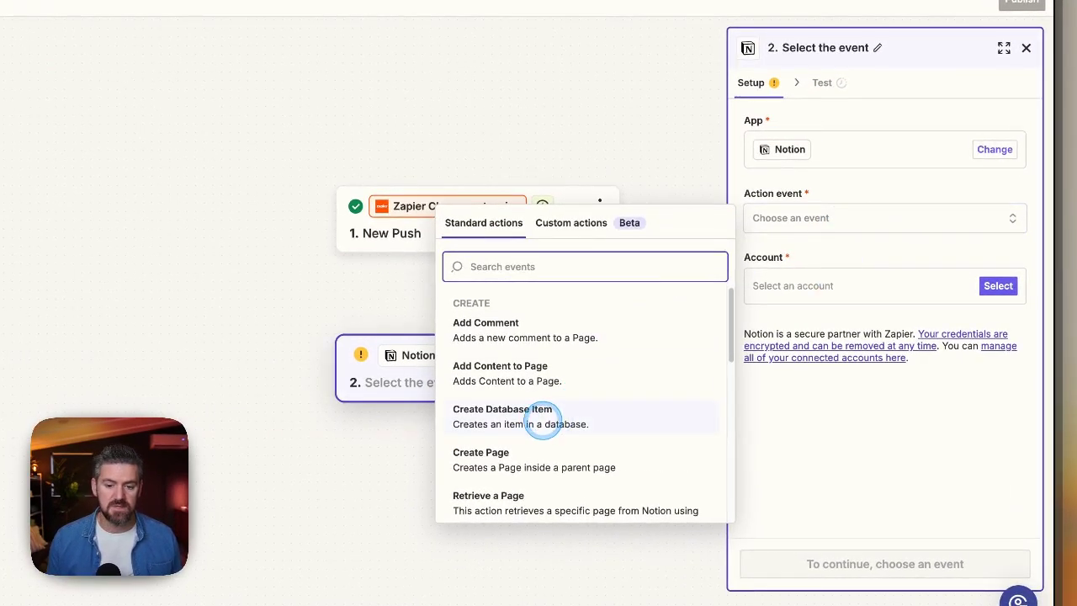
click(542, 417)
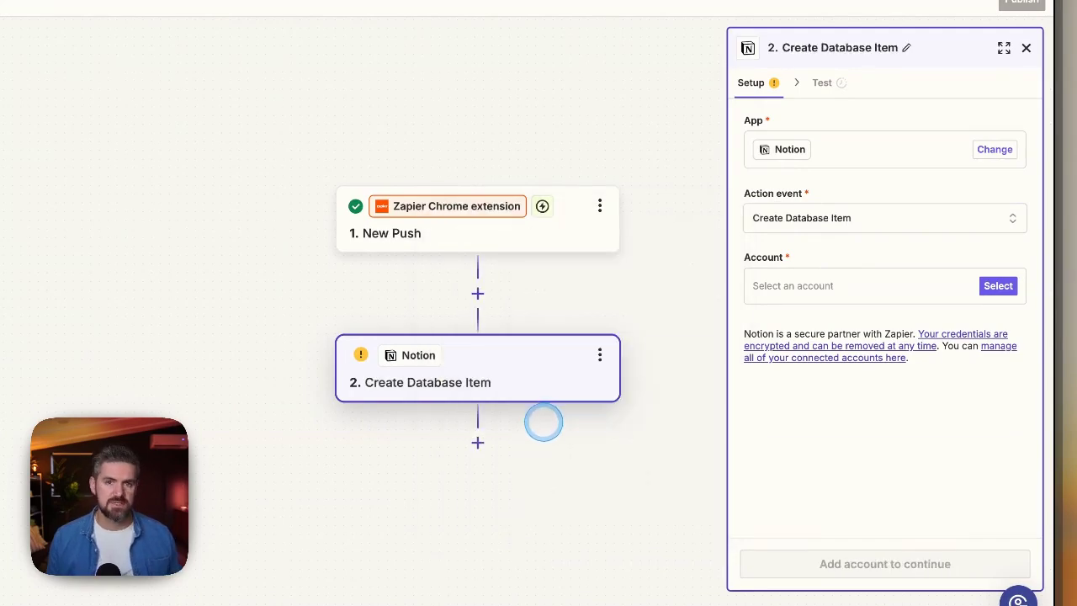
click(793, 284)
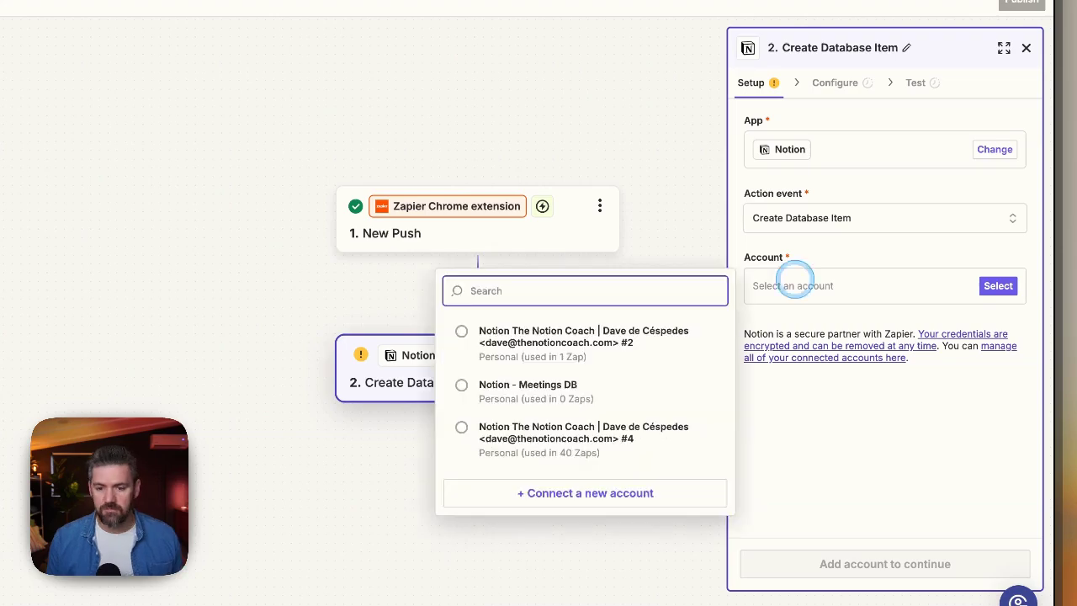
click(488, 439)
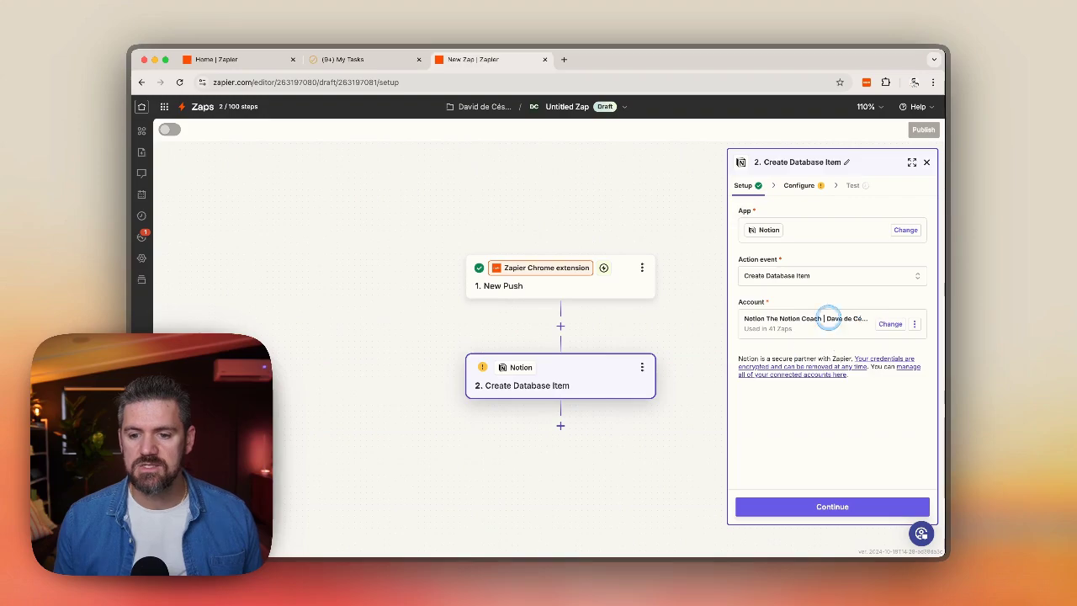
click(824, 506)
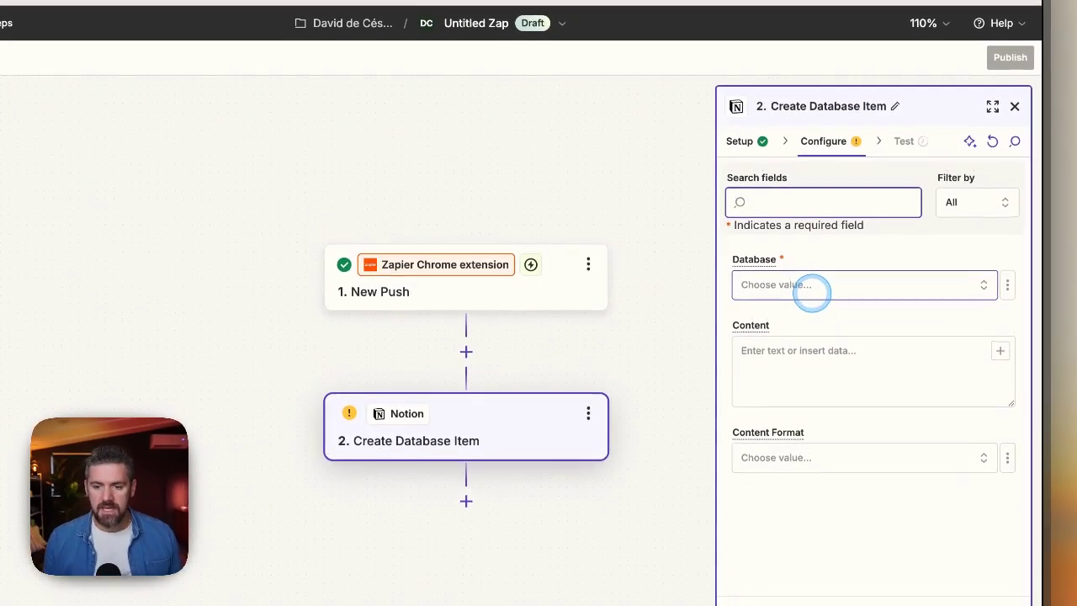
- Search for 'tas' and select the Tasks database
click(812, 291)
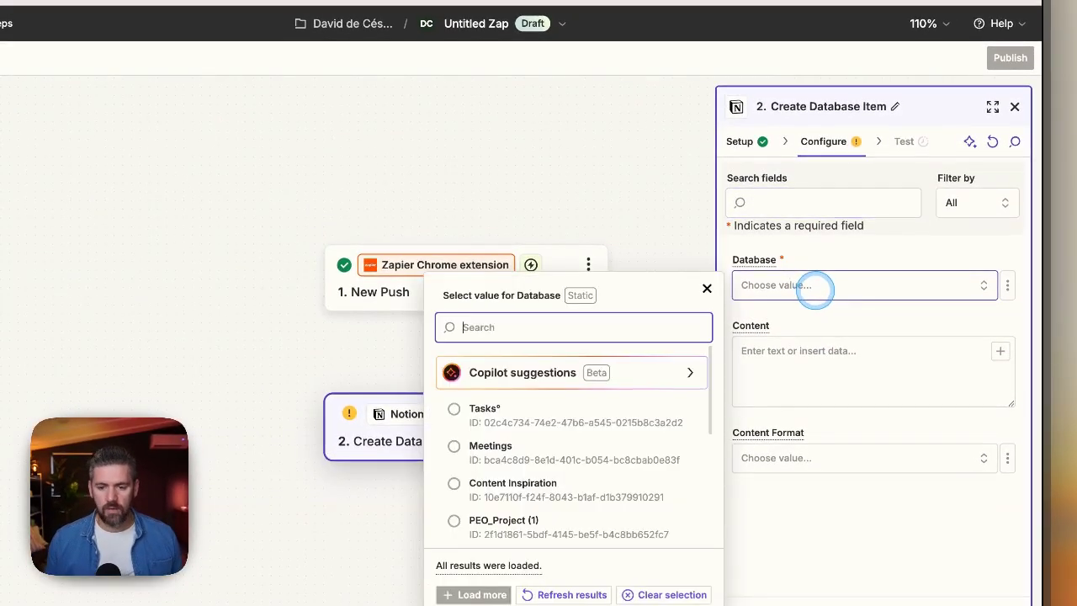
text(tas)
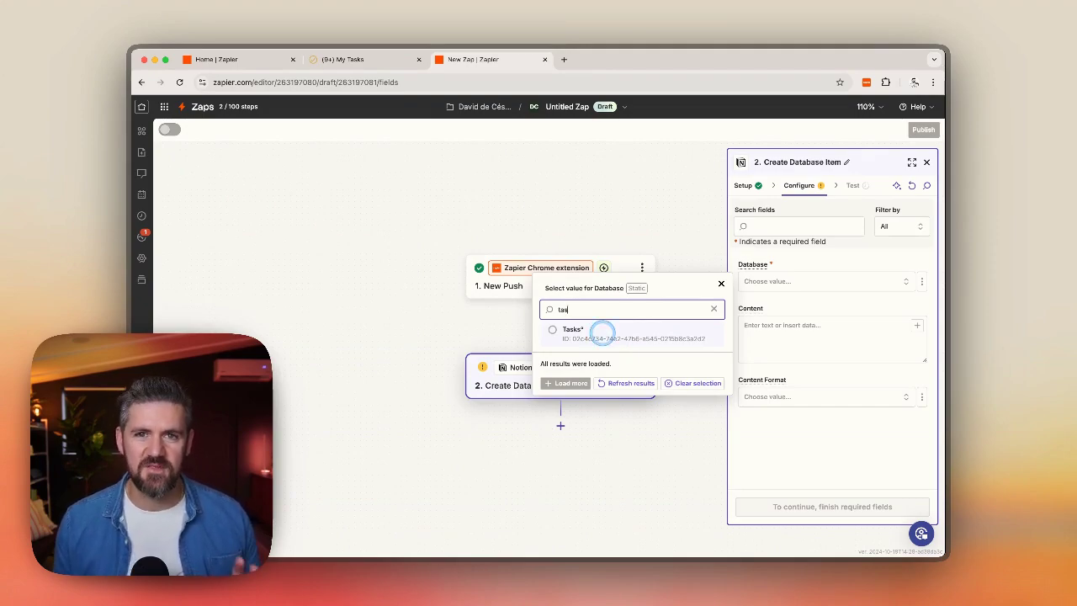
click(602, 333)
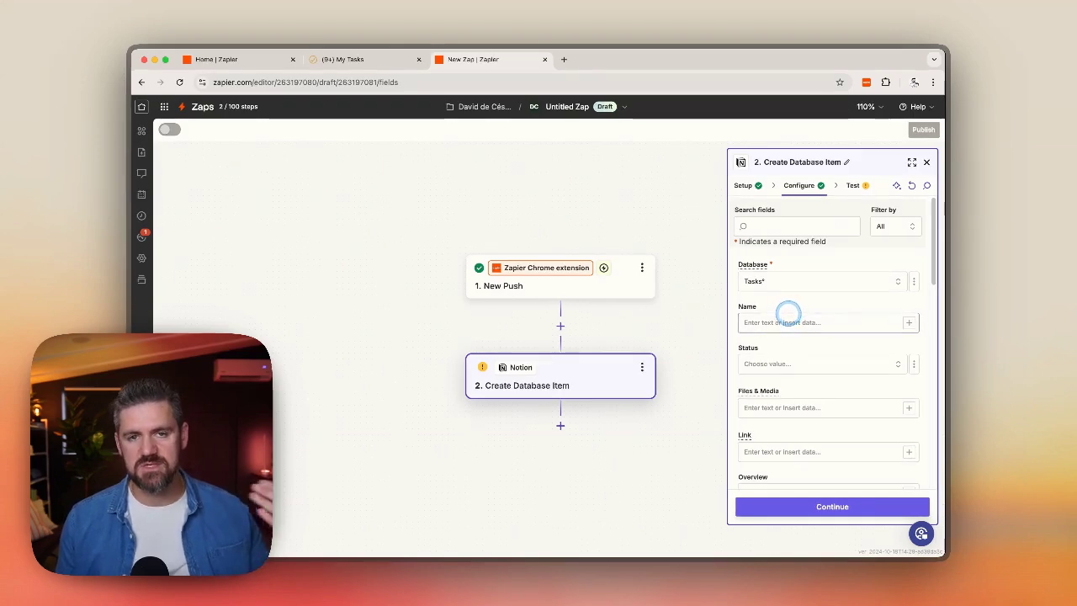
- Map the pushed Tab title into the Name field
click(786, 315)
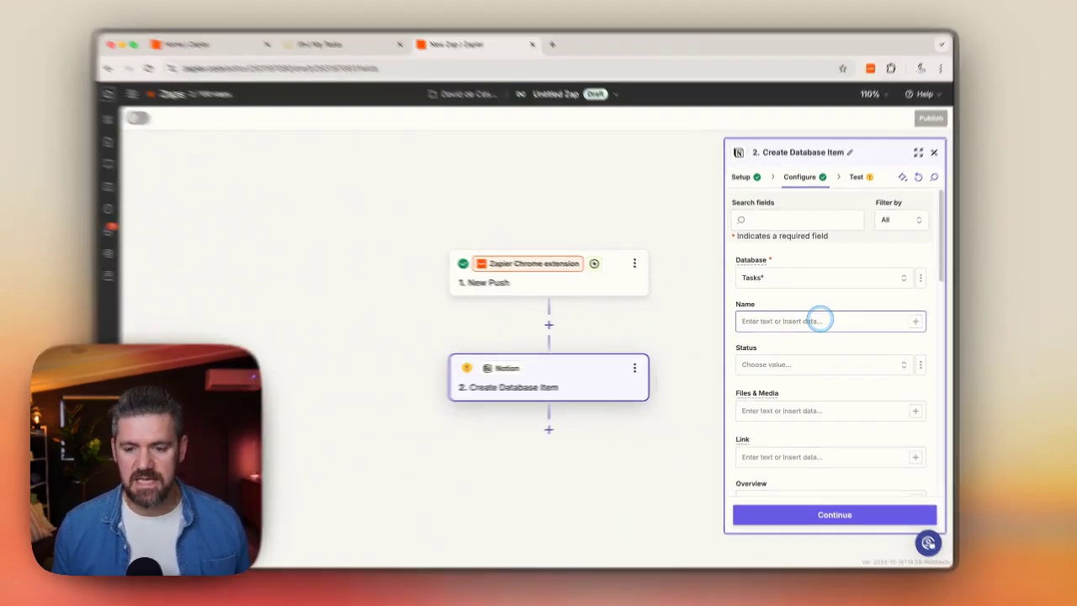
click(799, 321)
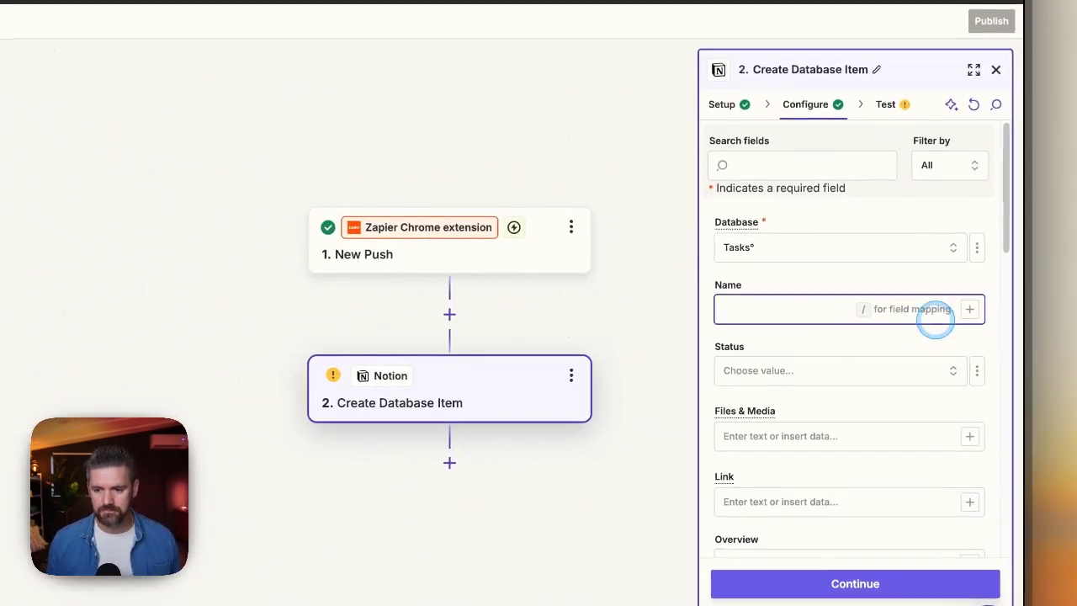
click(969, 309)
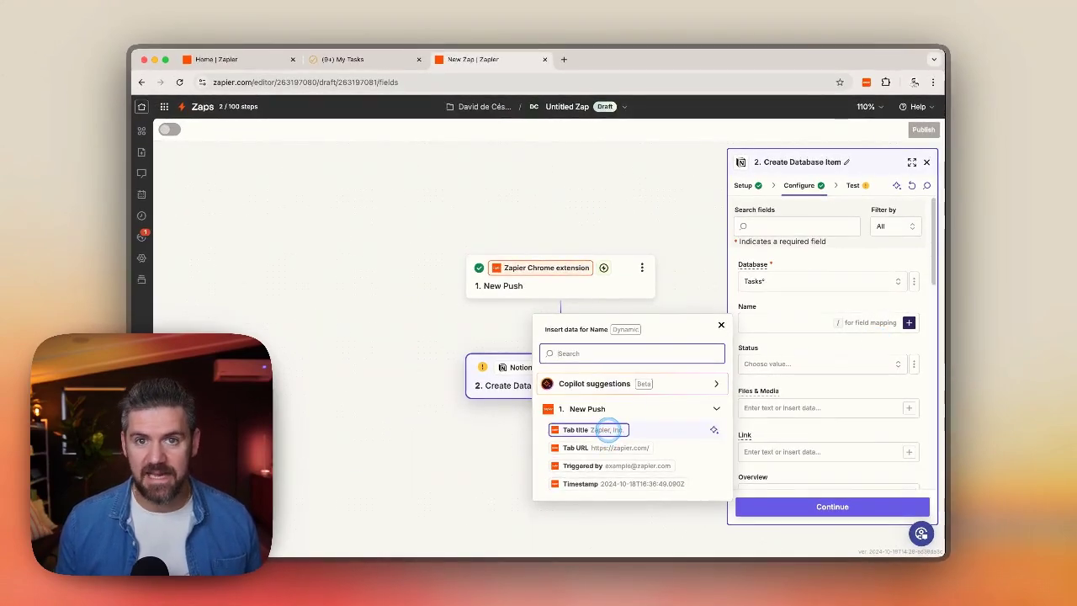
click(608, 430)
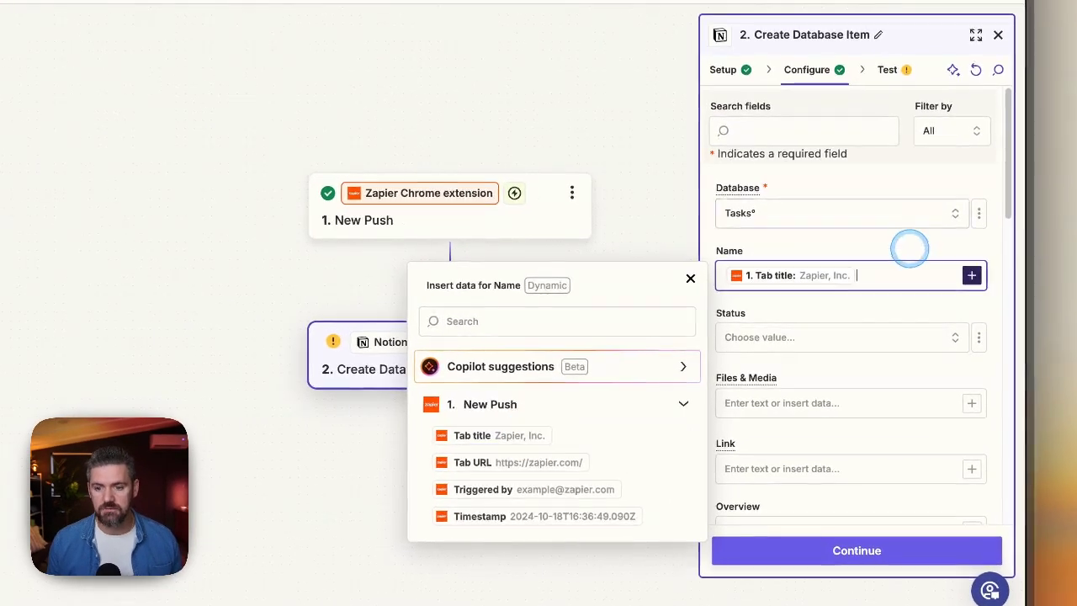
click(909, 249)
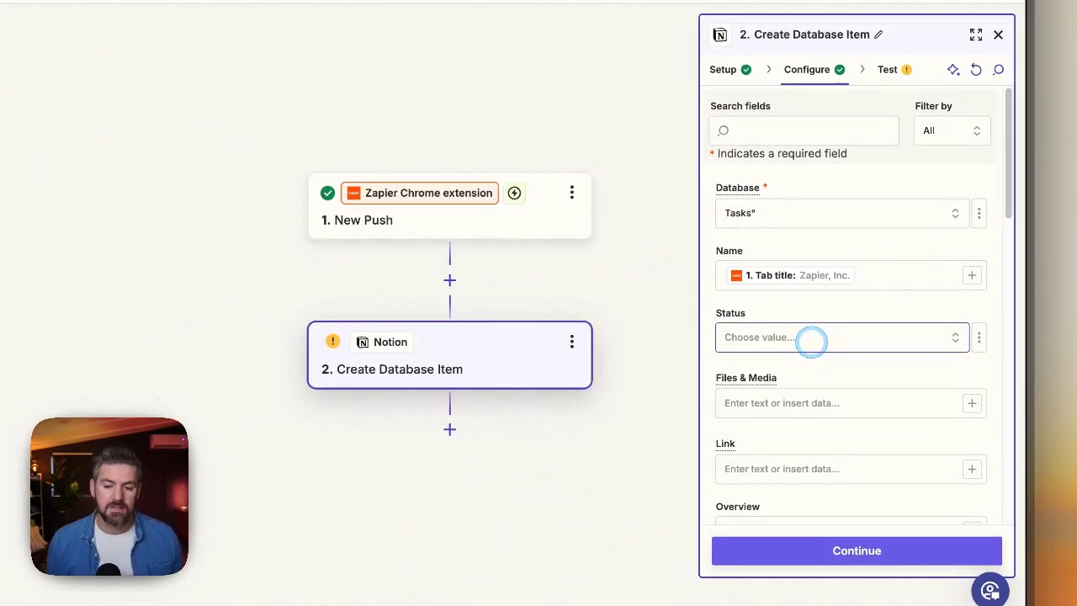
- Set the Status field to Inbox
click(811, 337)
click(500, 385)
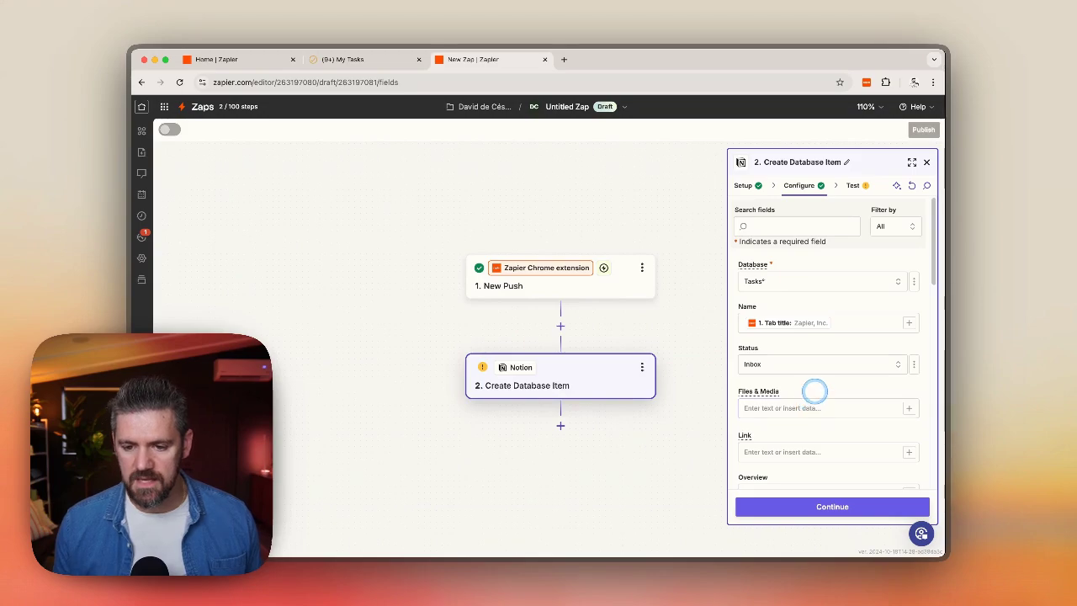
scroll(814, 390, down, 10)
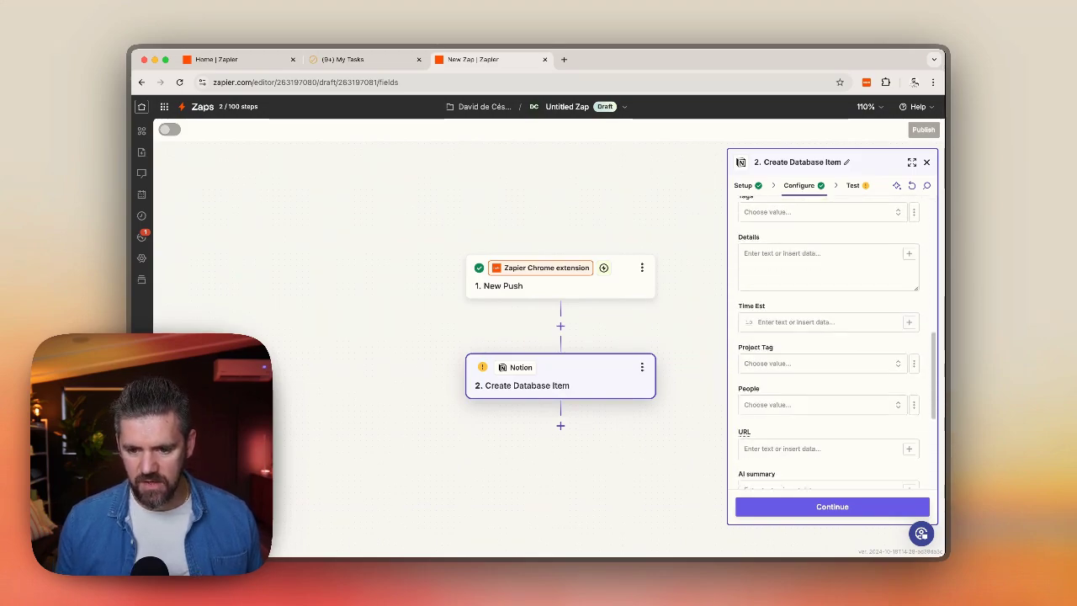
- Map the pushed Tab URL into the URL field
click(771, 430)
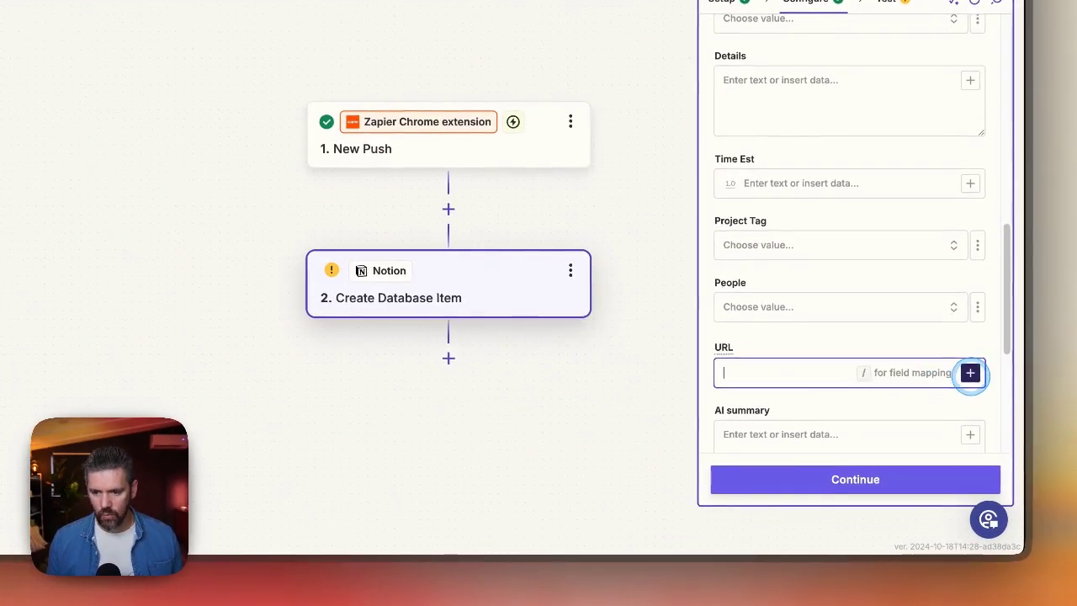
click(970, 372)
click(467, 460)
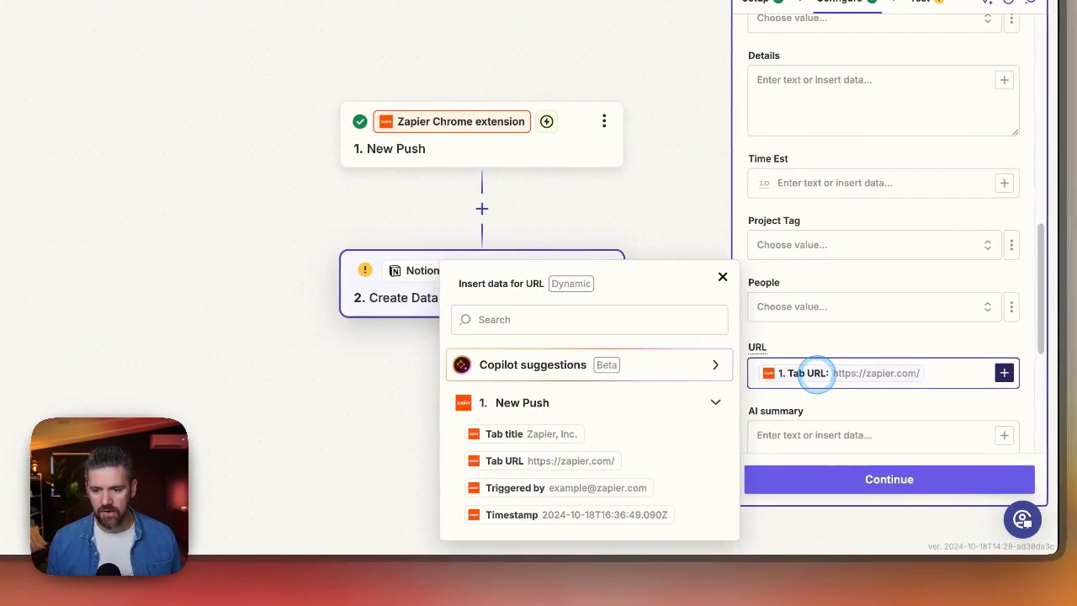
double_click(820, 347)
scroll(827, 337, down, 2)
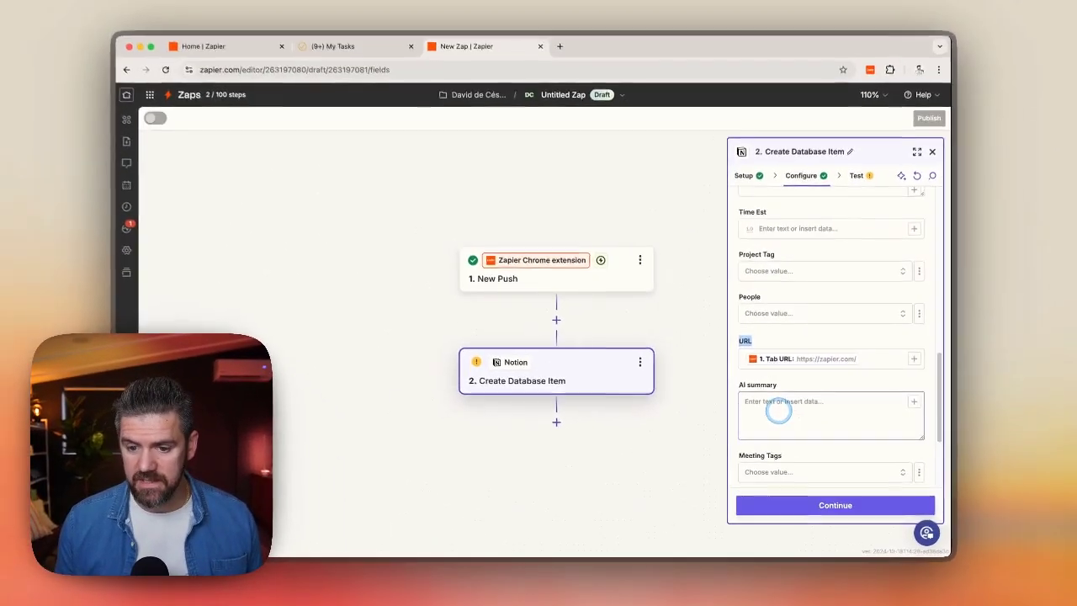
scroll(813, 376, down, 3)
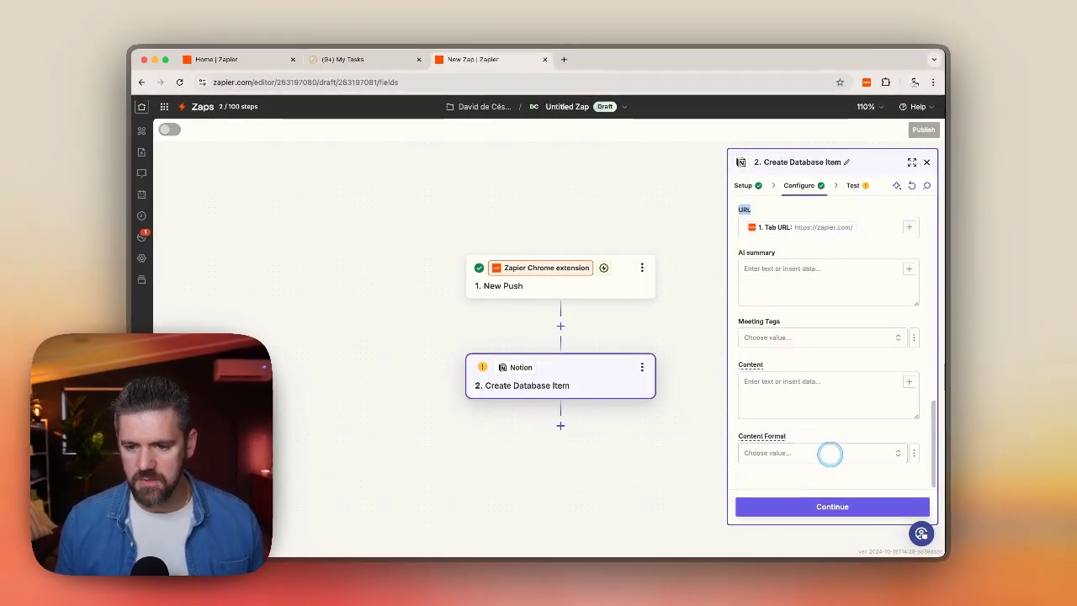
click(830, 513)
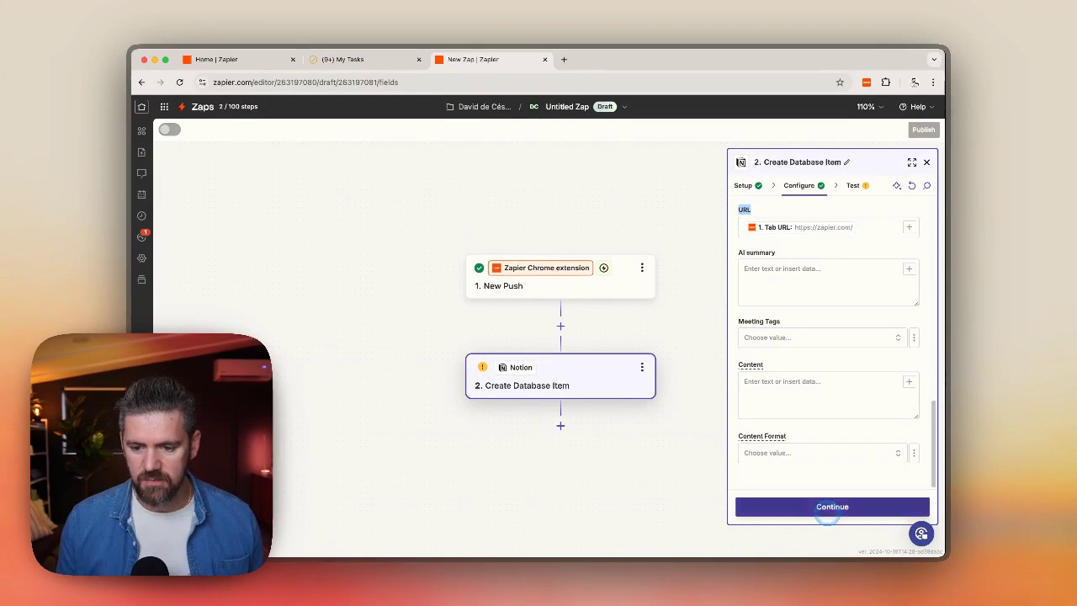
- Leave AI summary empty, assign a person under People, and proceed to testing
click(908, 268)
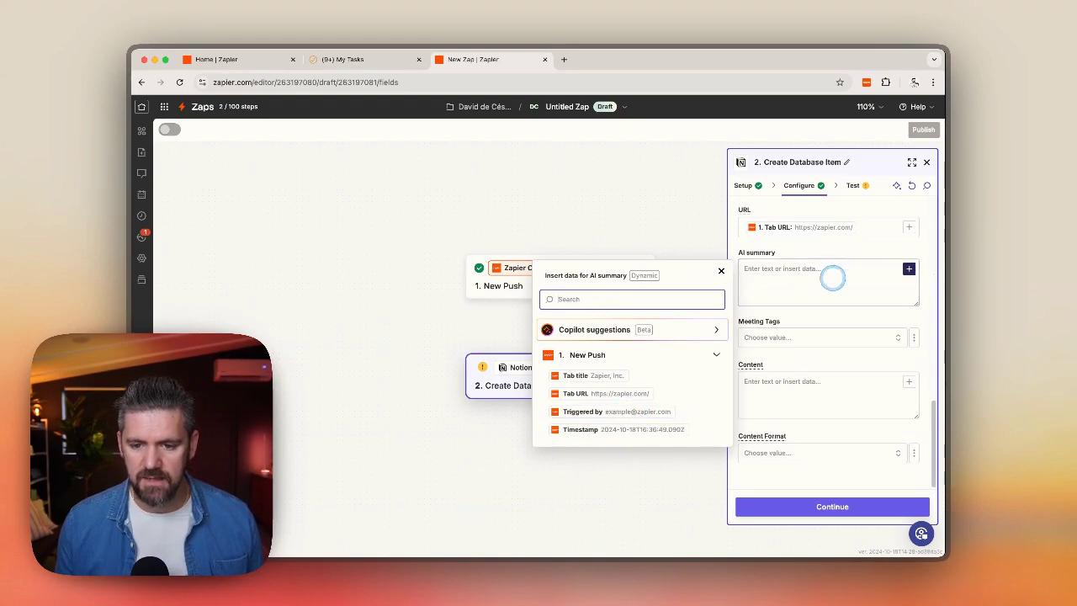
click(820, 362)
scroll(820, 370, up, 5)
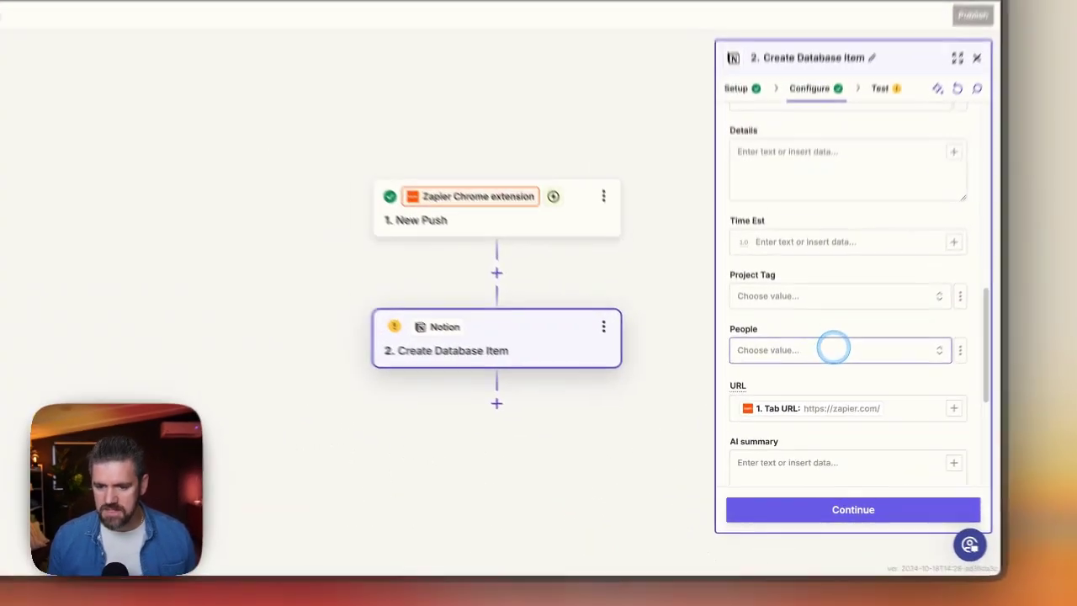
click(833, 349)
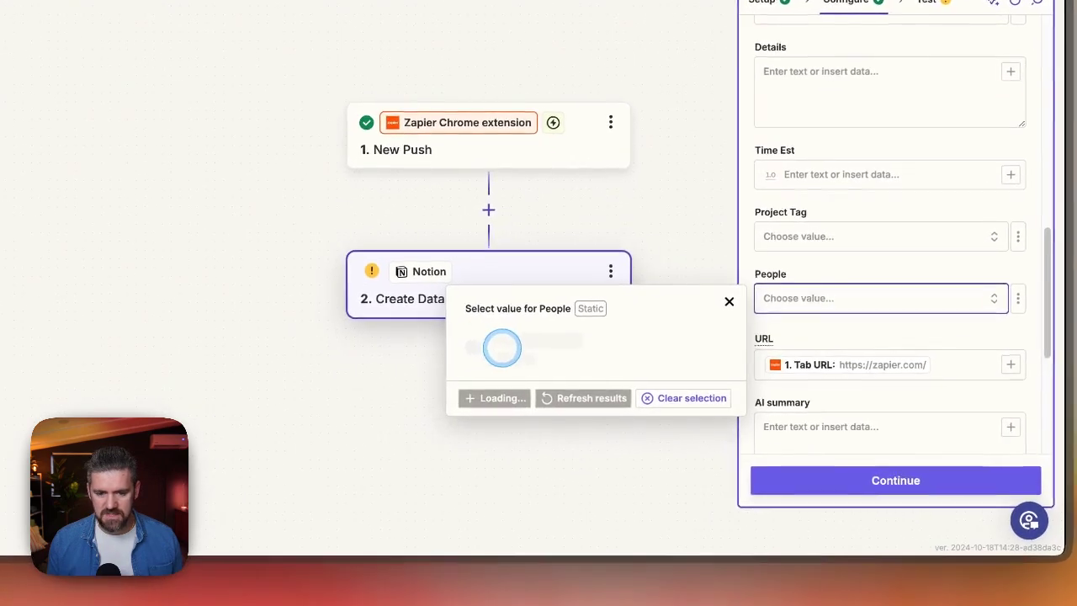
click(495, 341)
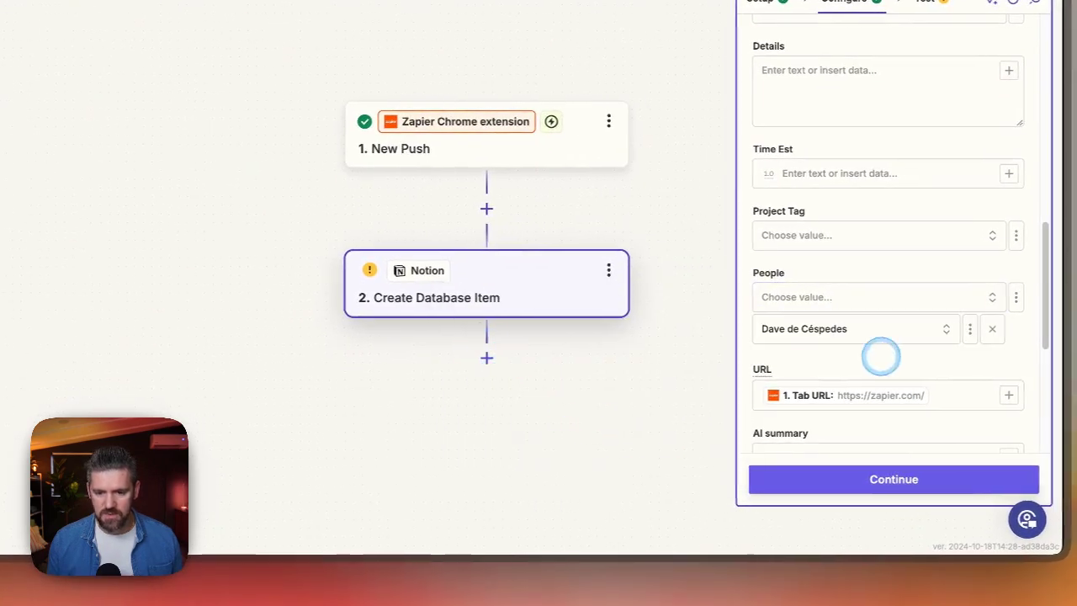
scroll(882, 379, down, 5)
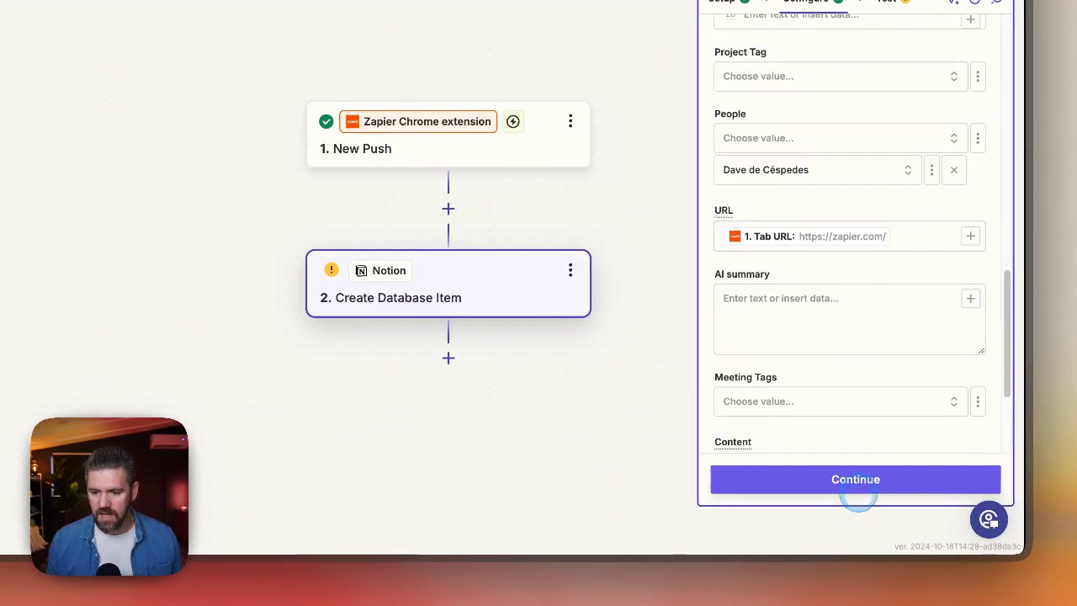
click(853, 478)
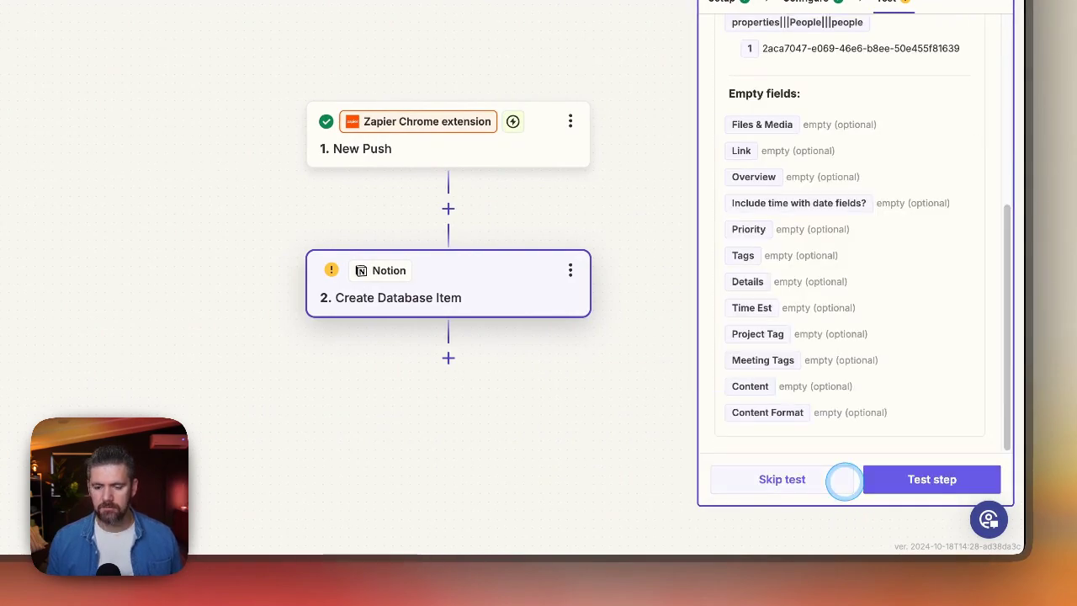
- Run the Notion step test and, once it passes, publish the Zap as v1
scroll(853, 379, up, 6)
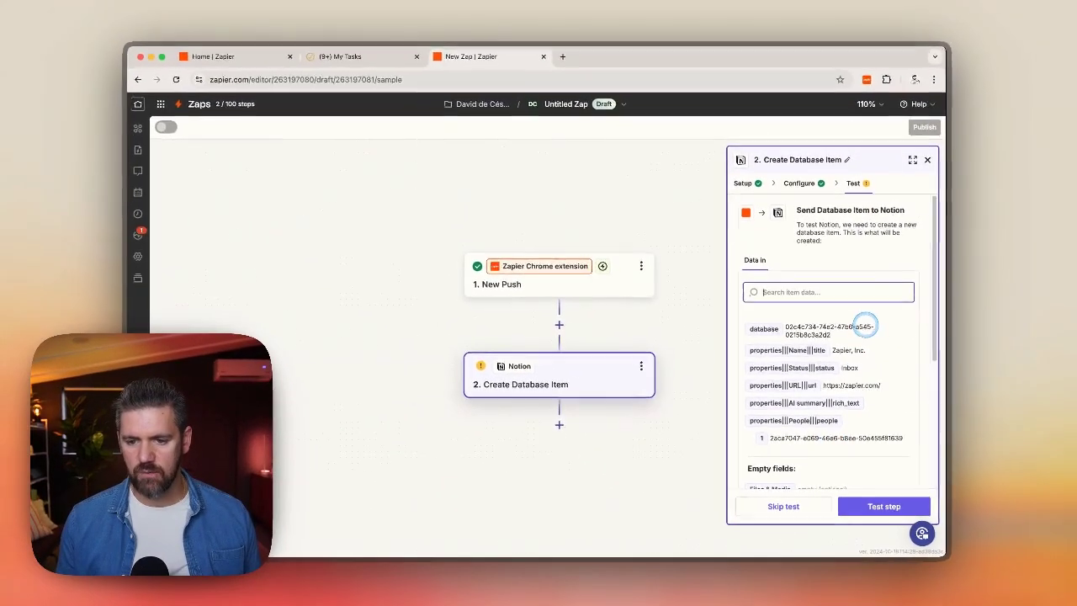
scroll(866, 380, down, 5)
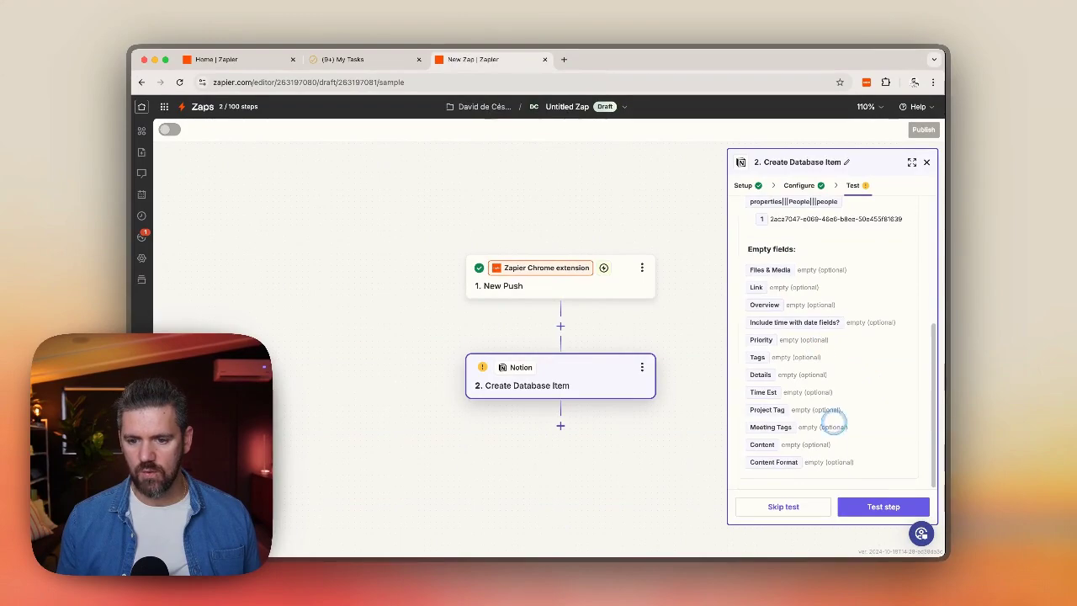
click(885, 507)
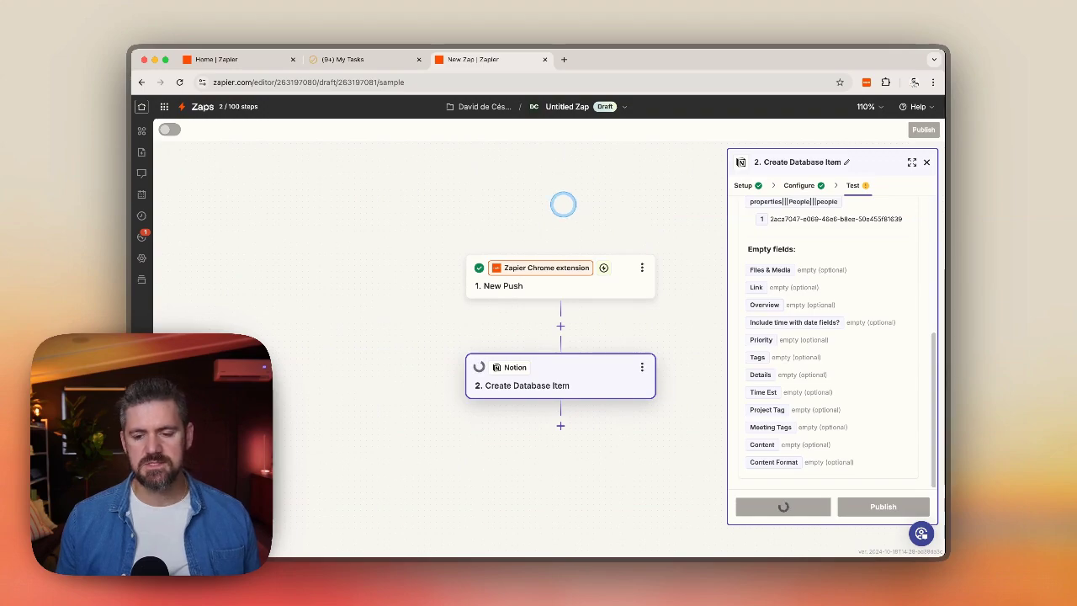
scroll(885, 452, down, 3)
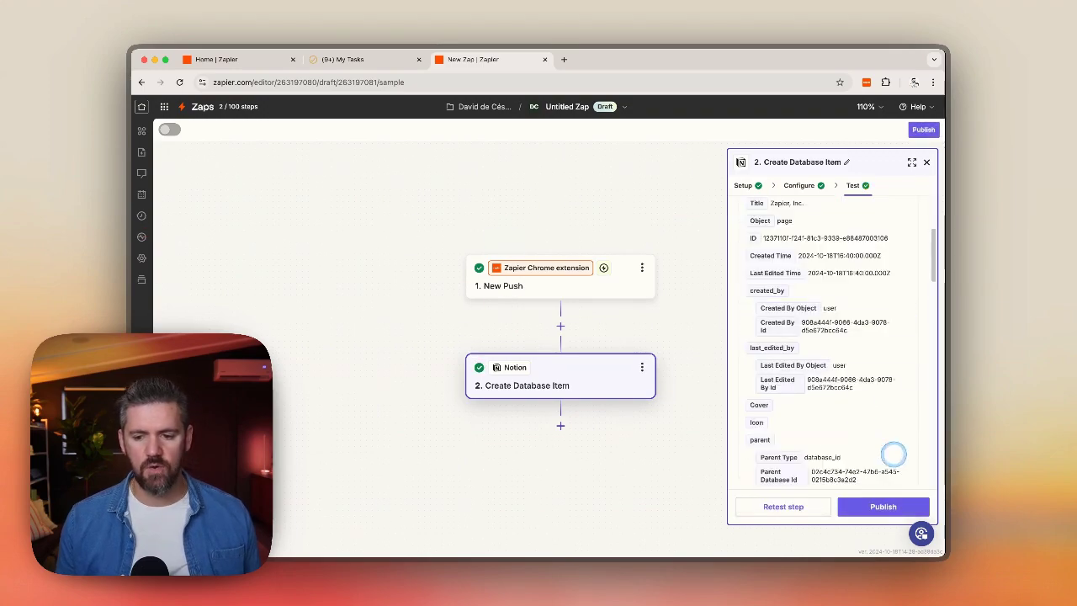
click(884, 509)
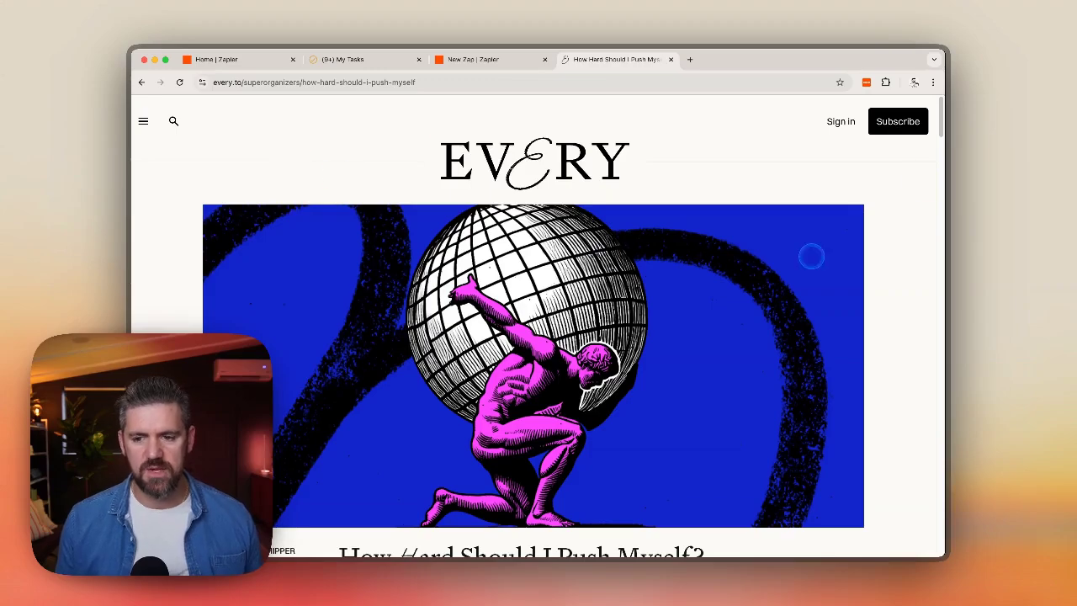
- From the Zapier extension's Zap list on the Every article, open the published Zap for editing
scroll(838, 265, down, 5)
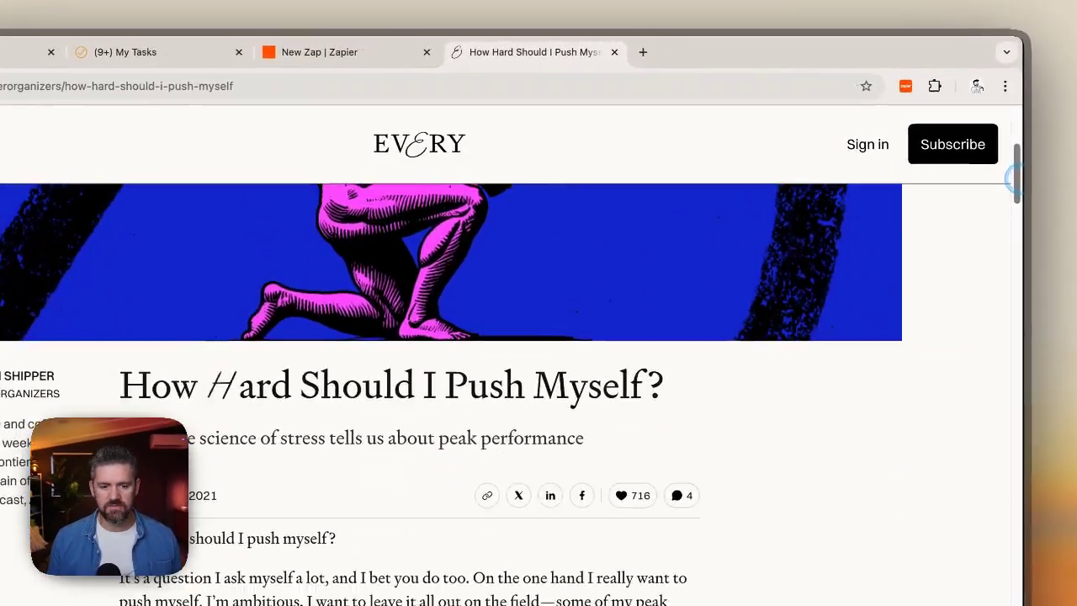
scroll(866, 360, down, 3)
scroll(865, 360, up, 2)
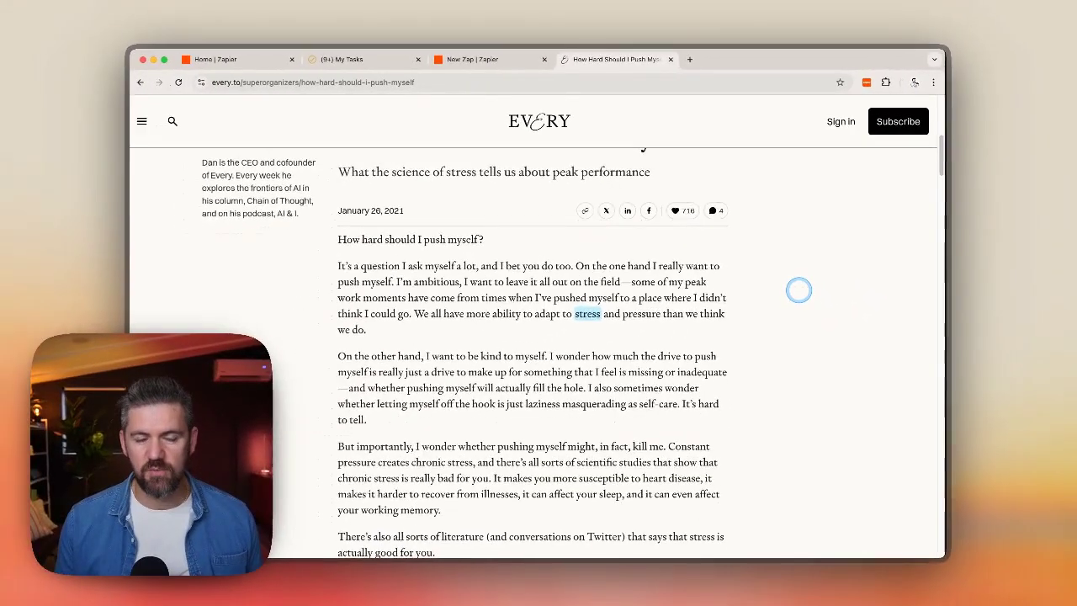
scroll(798, 294, up, 5)
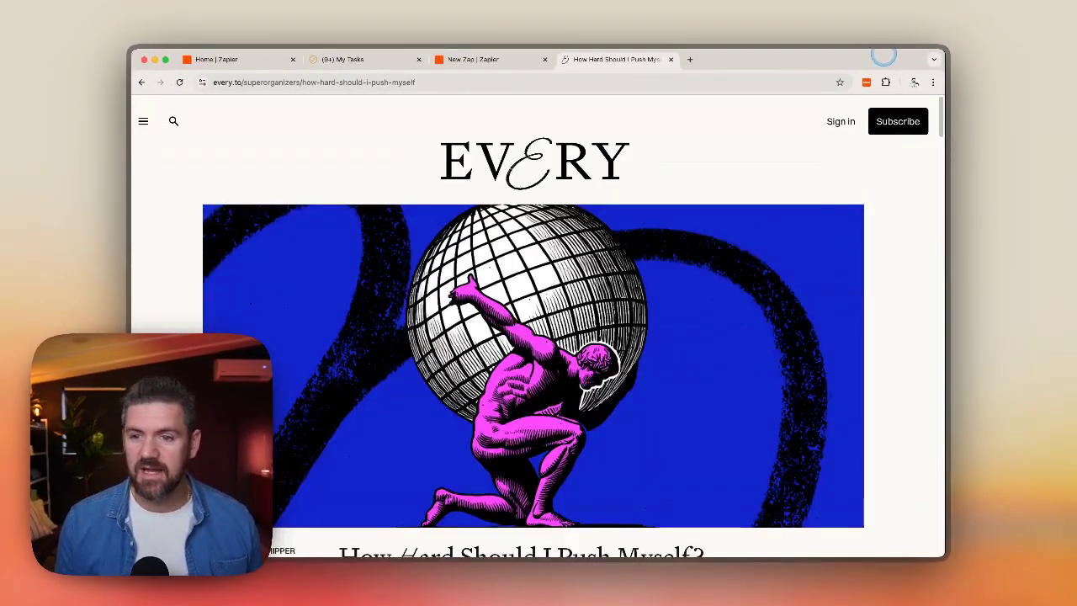
click(865, 82)
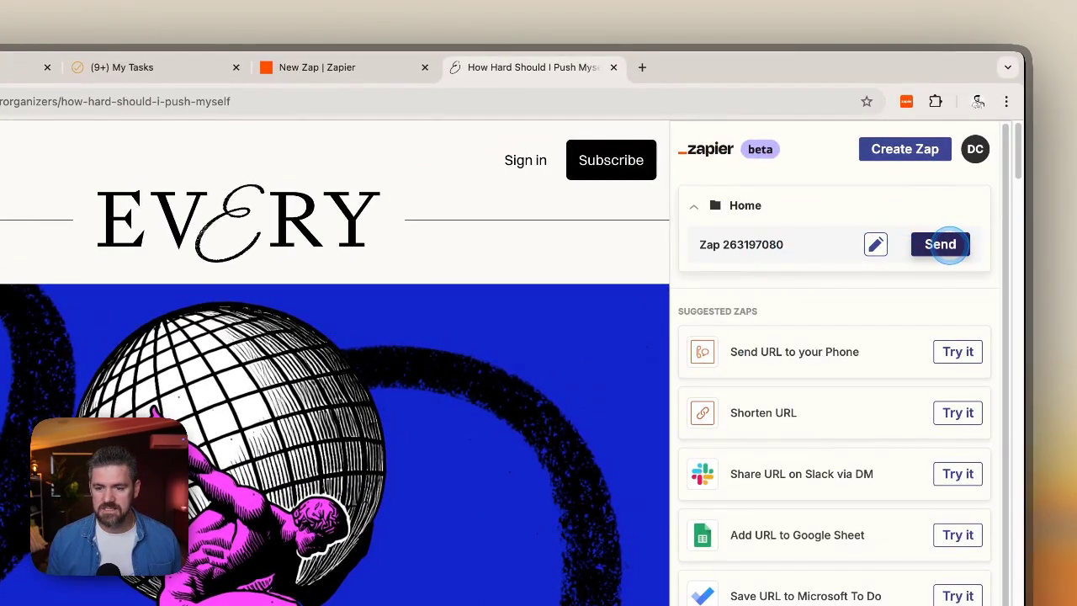
click(875, 244)
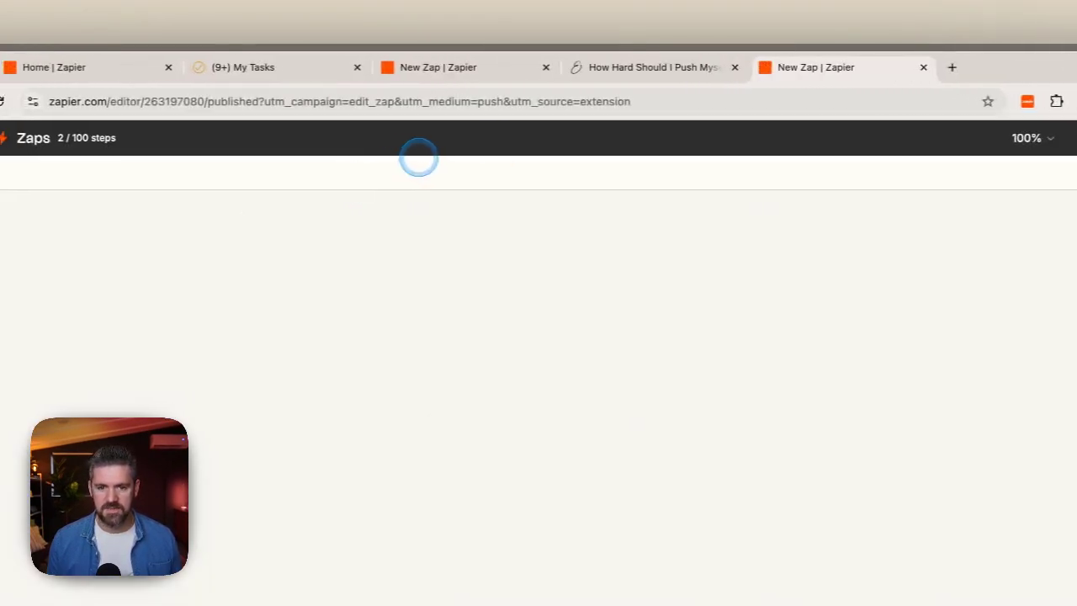
- Rename the Untitled Zap to 'Send Webpage to Notion Tasks' and return to the Every article
click(628, 142)
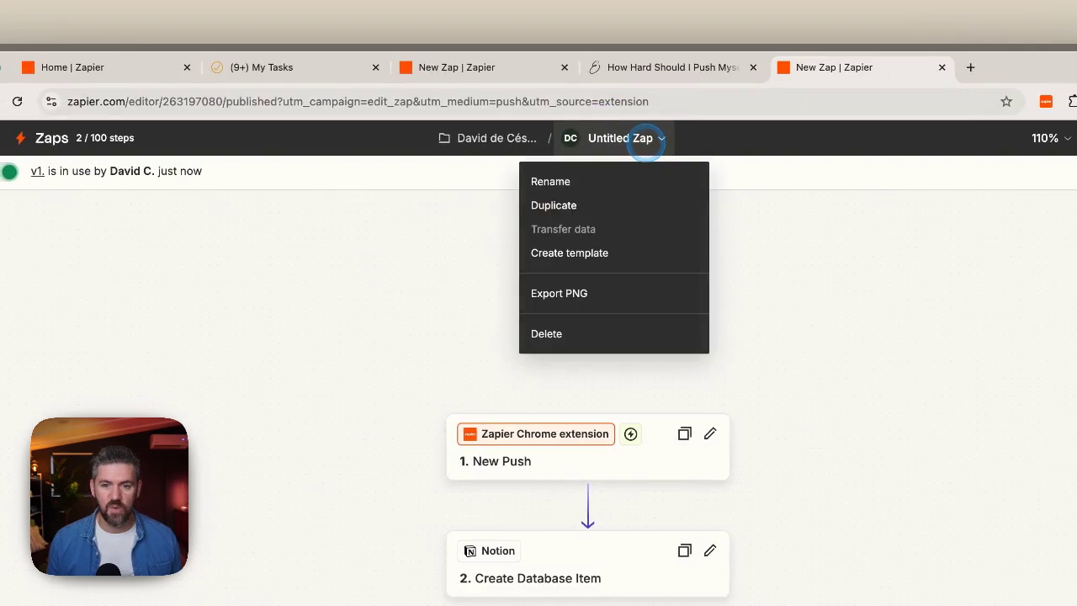
click(549, 181)
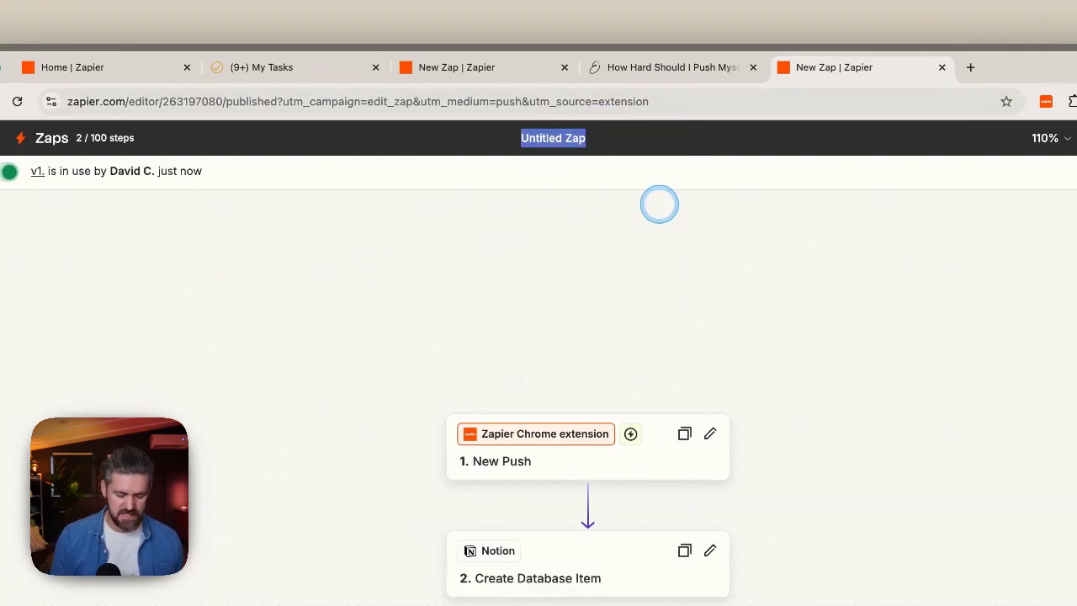
text(Send U)
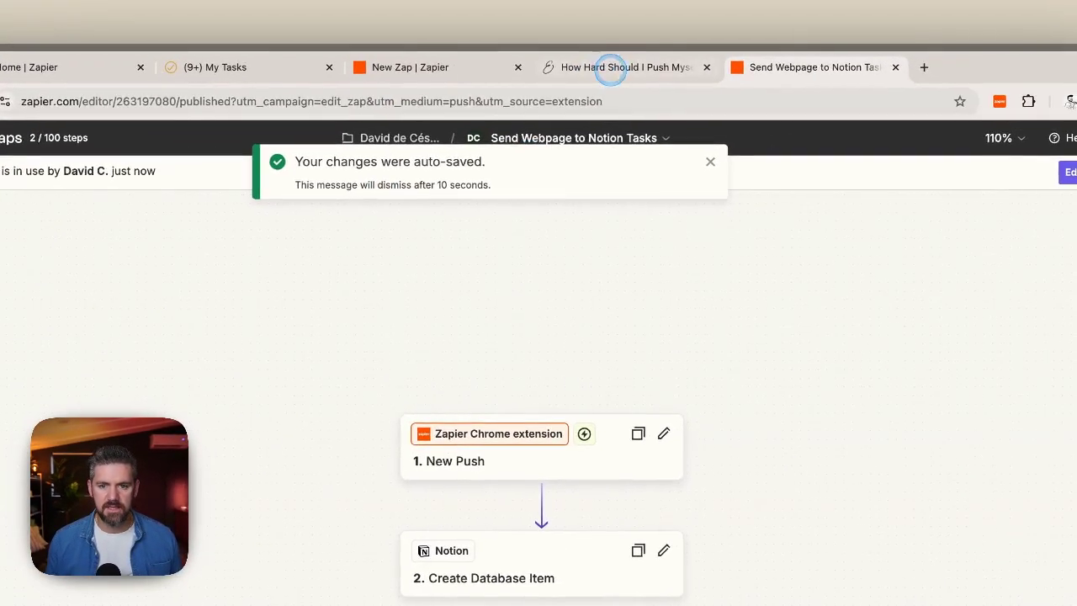
click(661, 63)
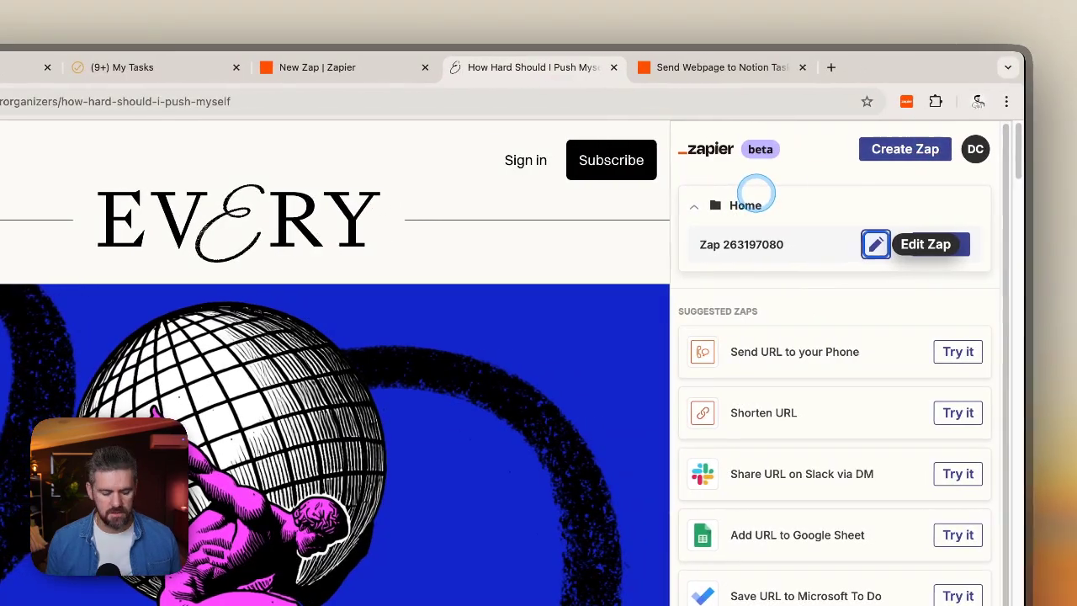
- Refresh the Zapier extension panel and send the Every article through 'Send Webpage to Notion Tasks'
click(932, 160)
click(905, 101)
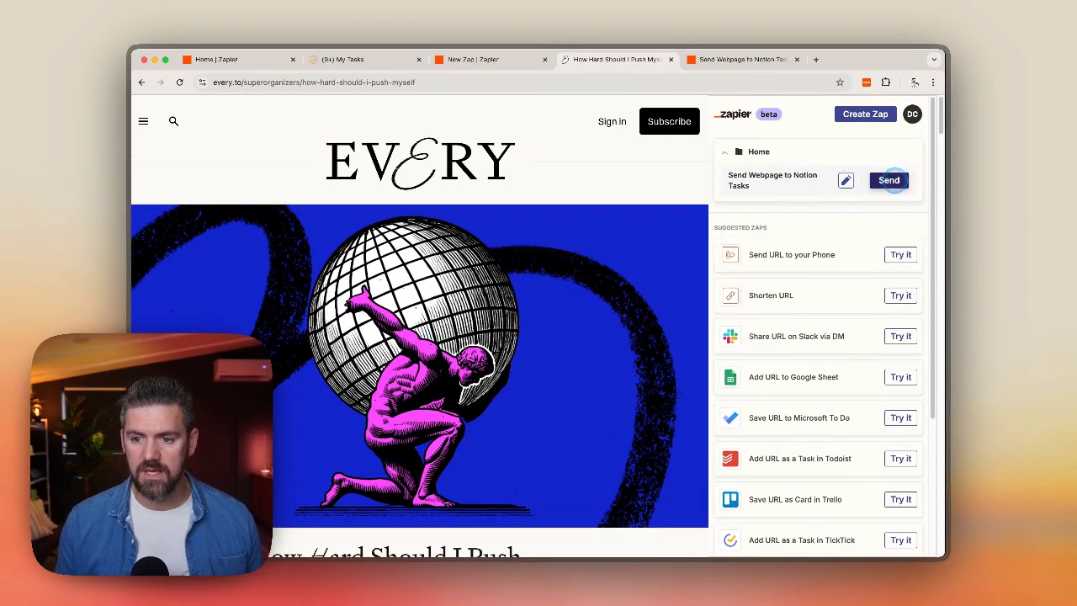
click(889, 180)
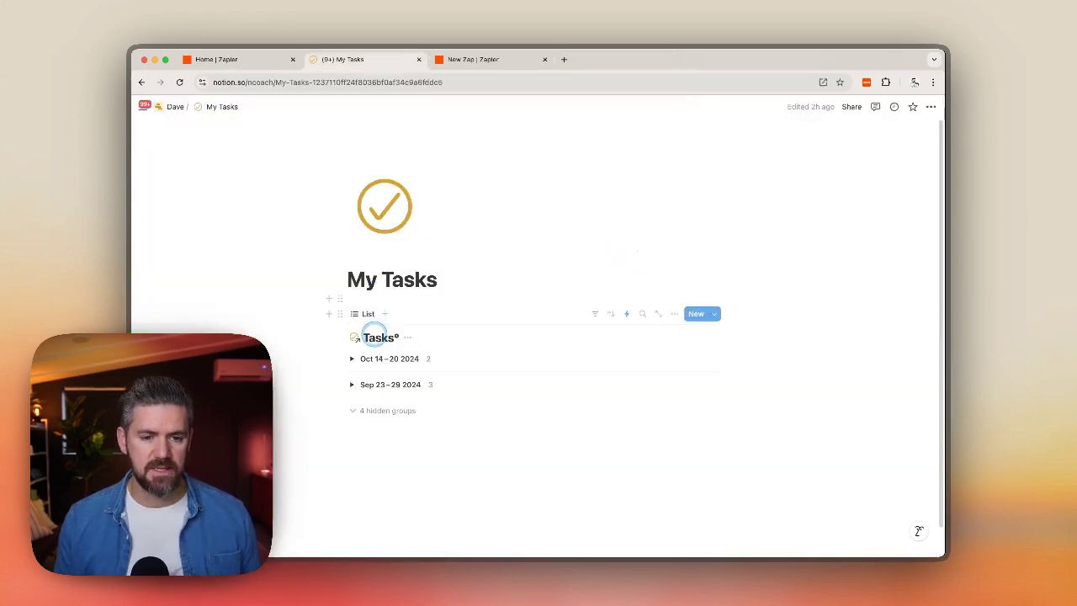
- Expand the Oct 14–20 2024 group and inspect the List view's Status and date filter rules
click(351, 358)
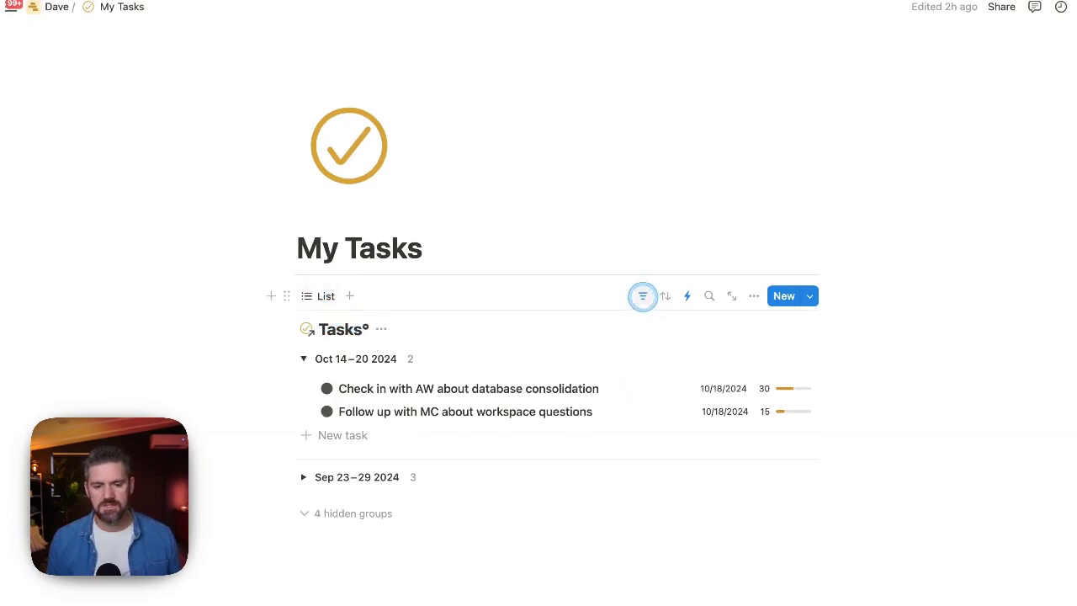
click(641, 296)
click(424, 355)
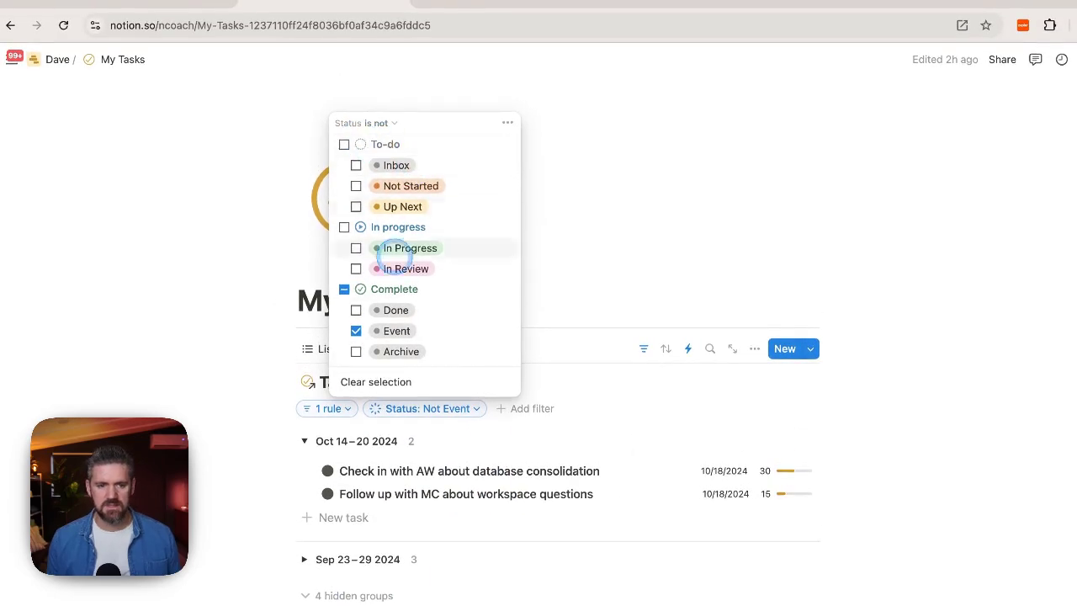
click(614, 185)
click(330, 408)
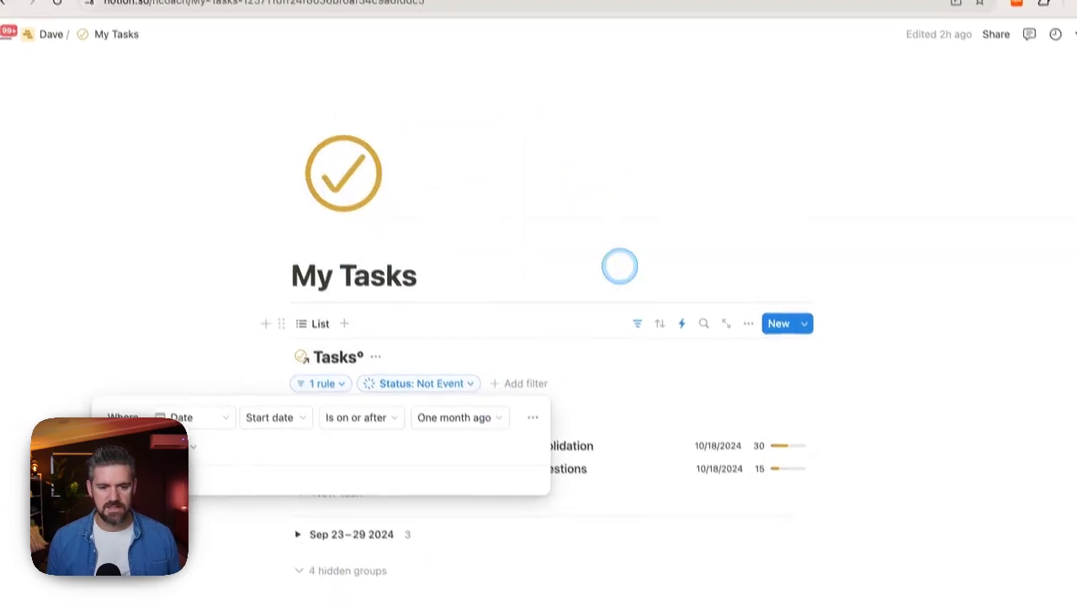
click(646, 336)
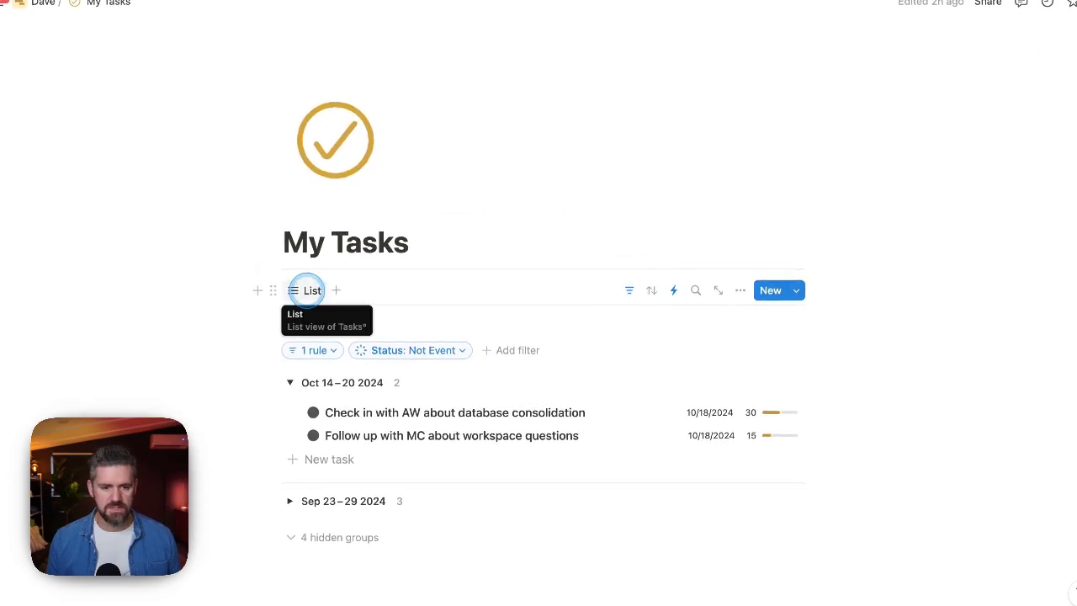
click(306, 289)
- Duplicate the List view as a new view named 'Inbox' with an archive icon
click(373, 418)
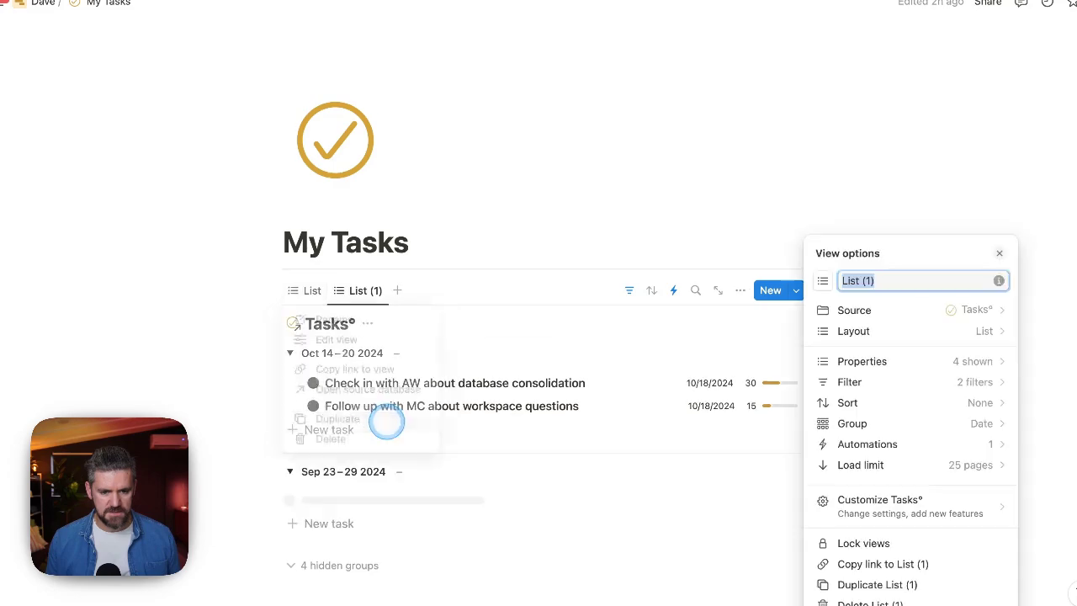
click(943, 280)
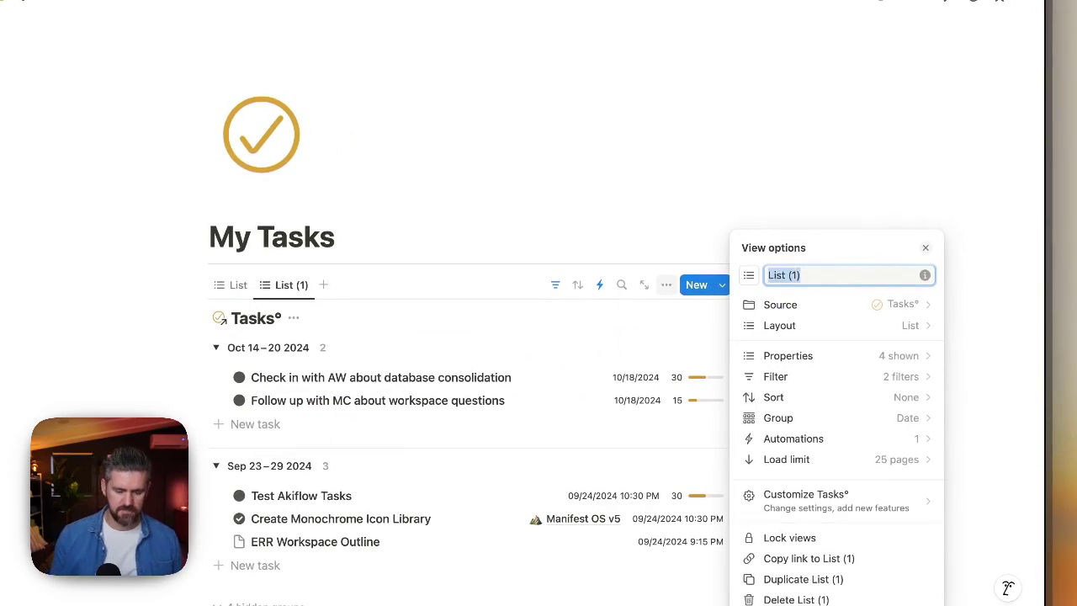
text(Inbox)
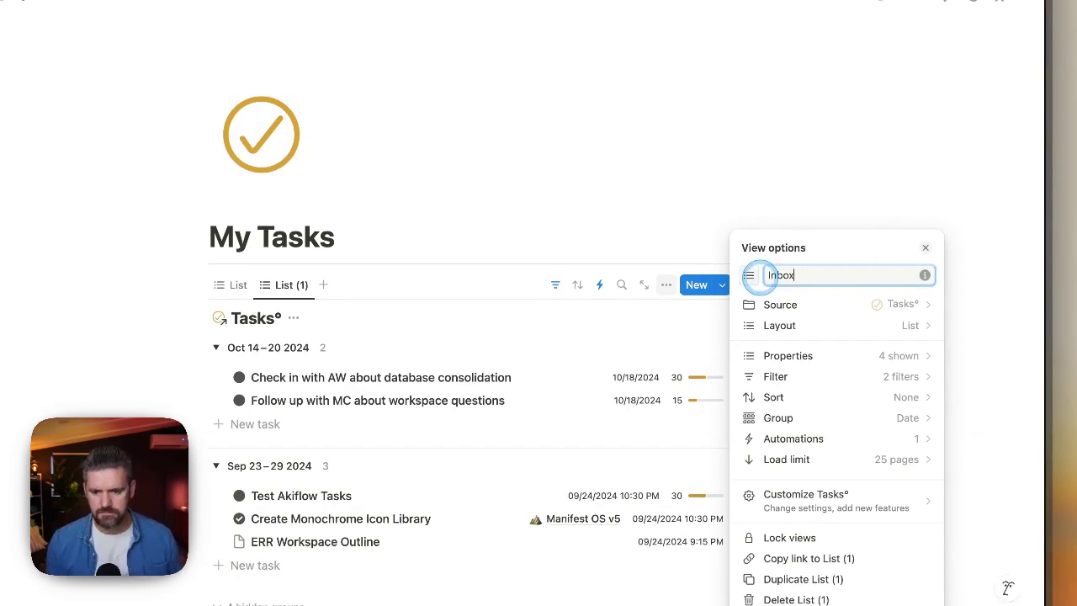
click(748, 275)
text(arch)
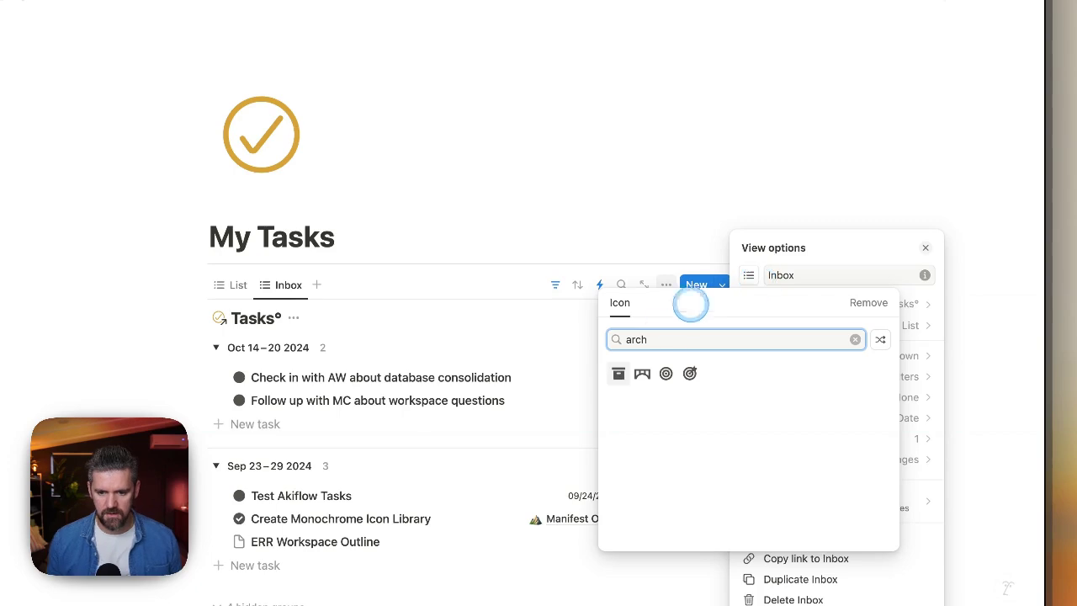
click(618, 373)
click(613, 373)
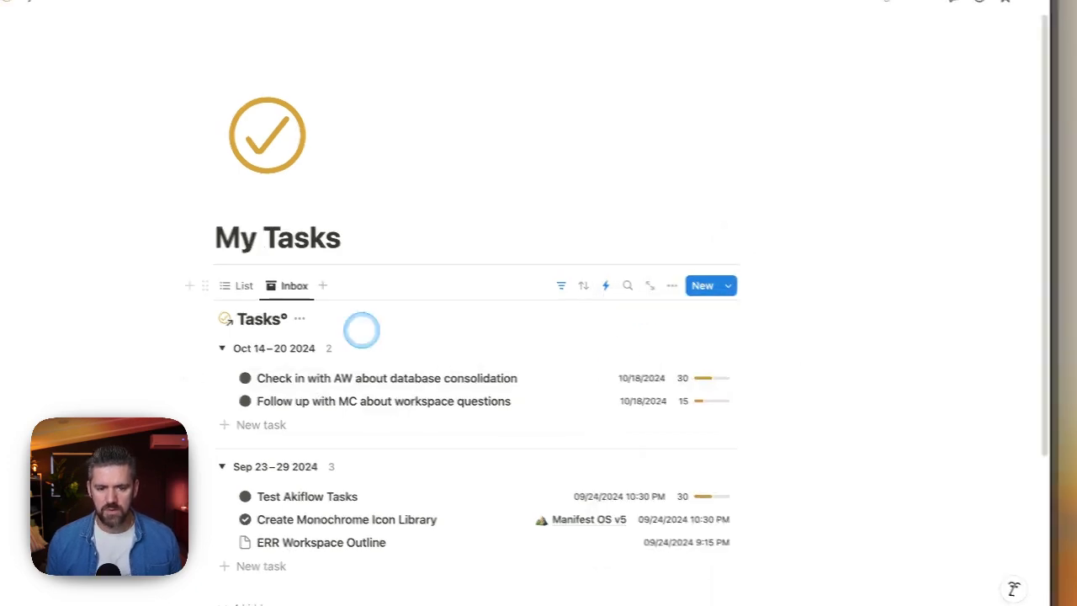
- Set the Inbox view's grouping to None, removing the date grouping
click(671, 285)
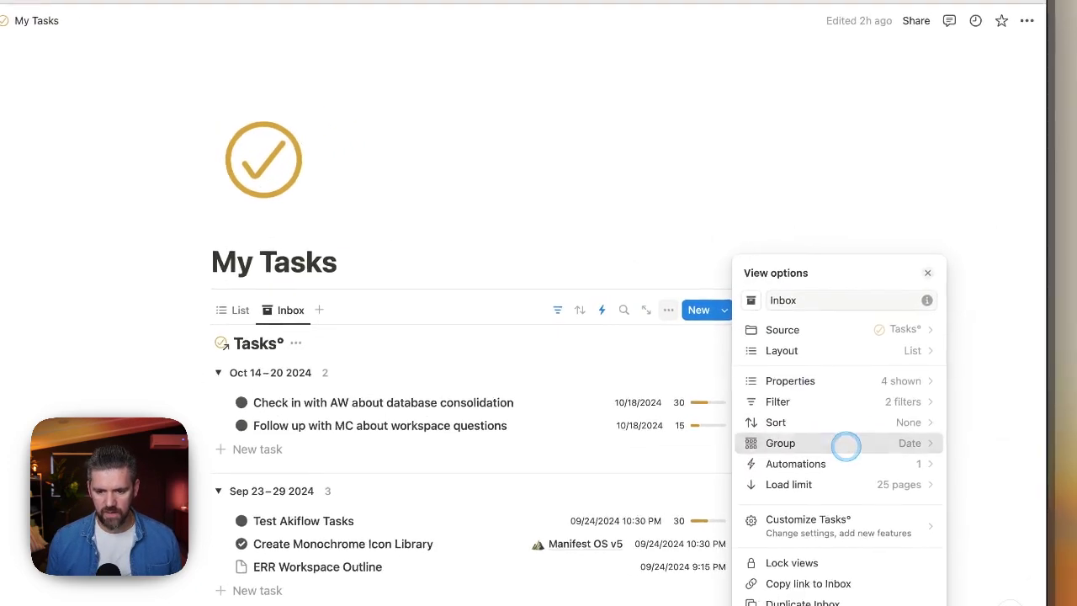
click(846, 443)
click(889, 313)
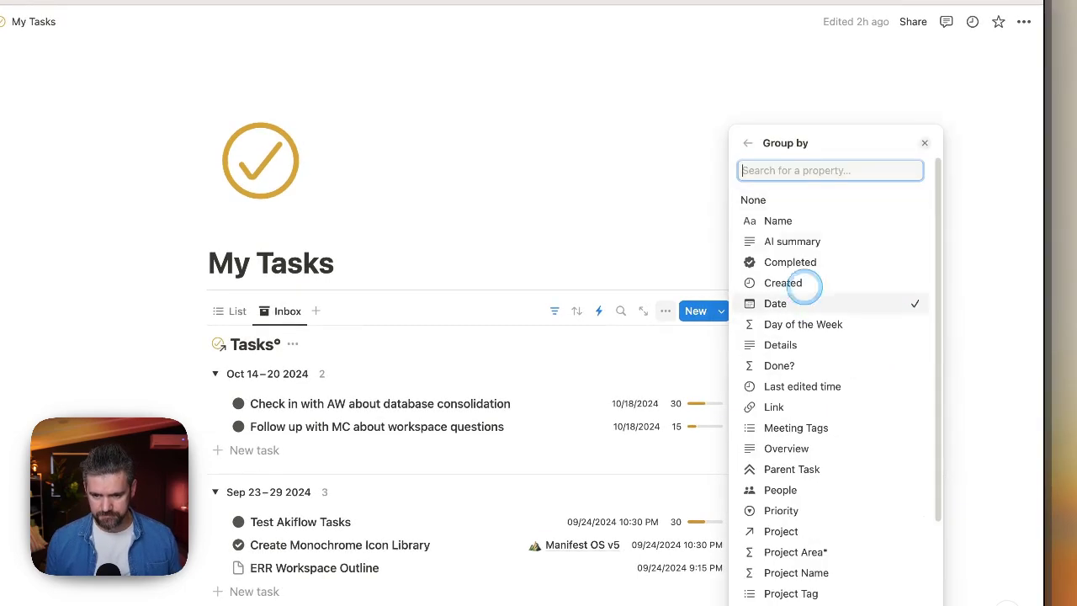
click(772, 202)
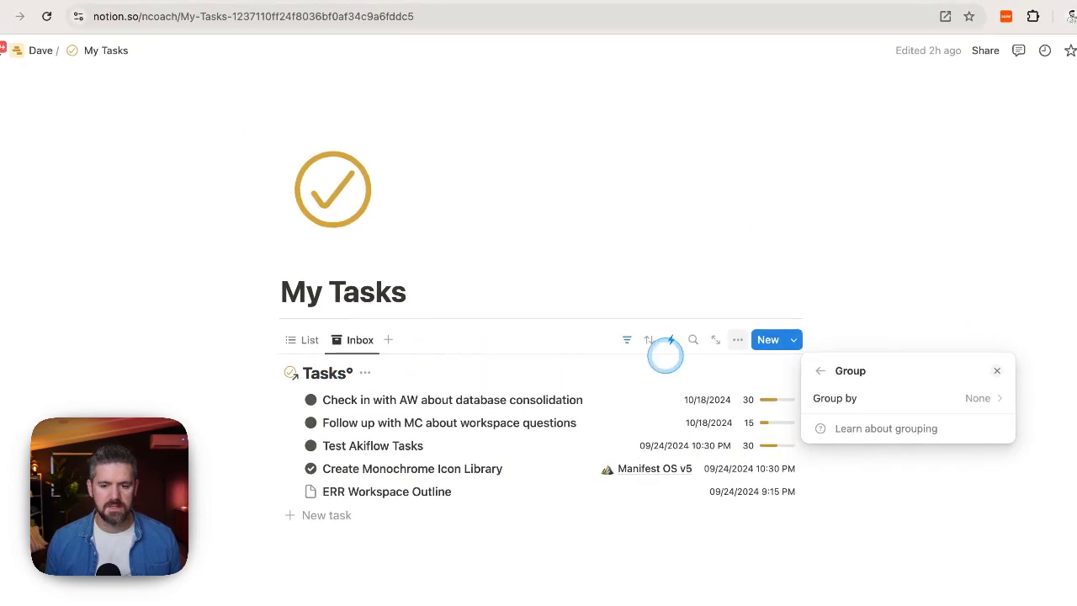
- Limit the Inbox view's Status filter to Inbox only, dropping Complete, and save for everyone
click(627, 339)
click(626, 338)
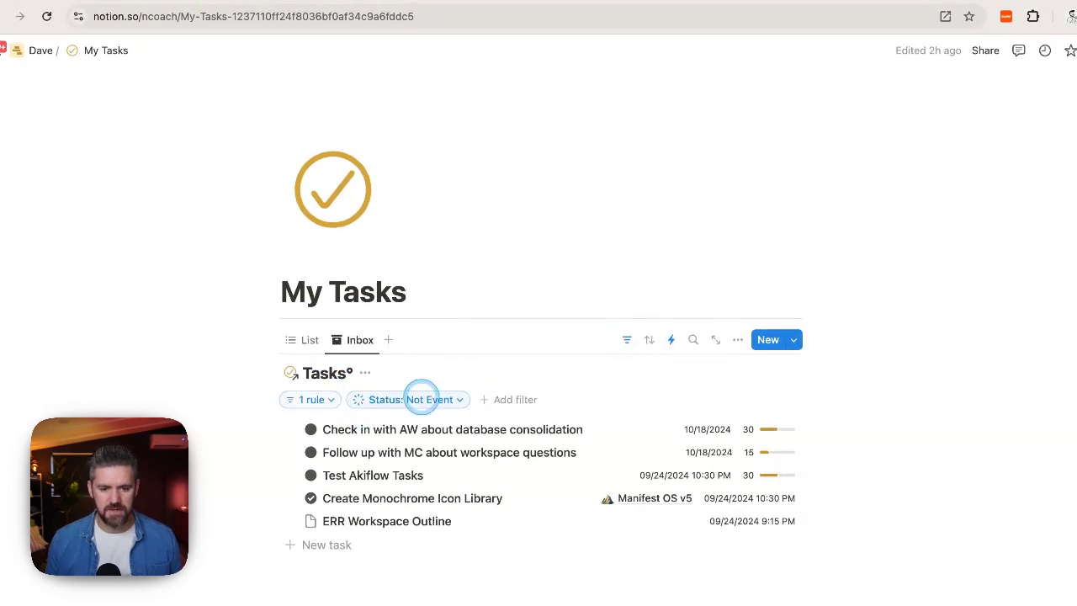
click(409, 398)
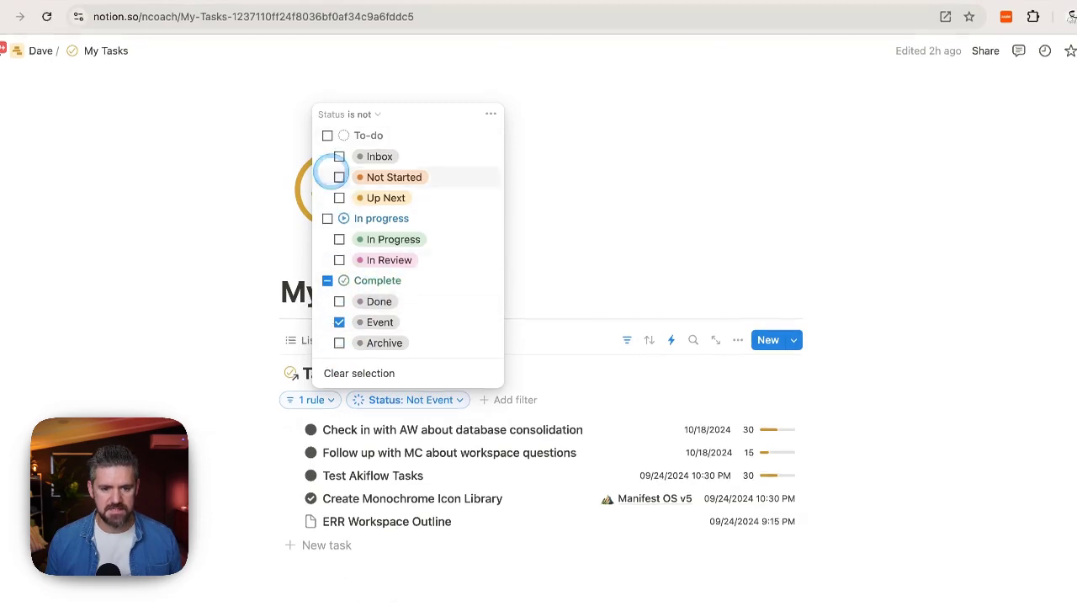
click(371, 140)
click(358, 159)
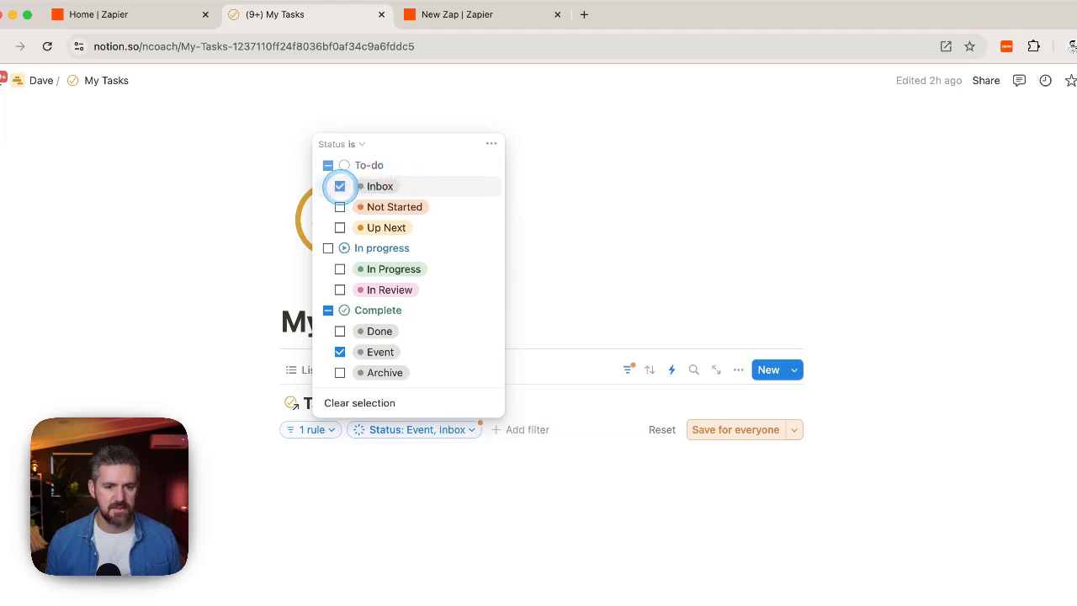
click(328, 309)
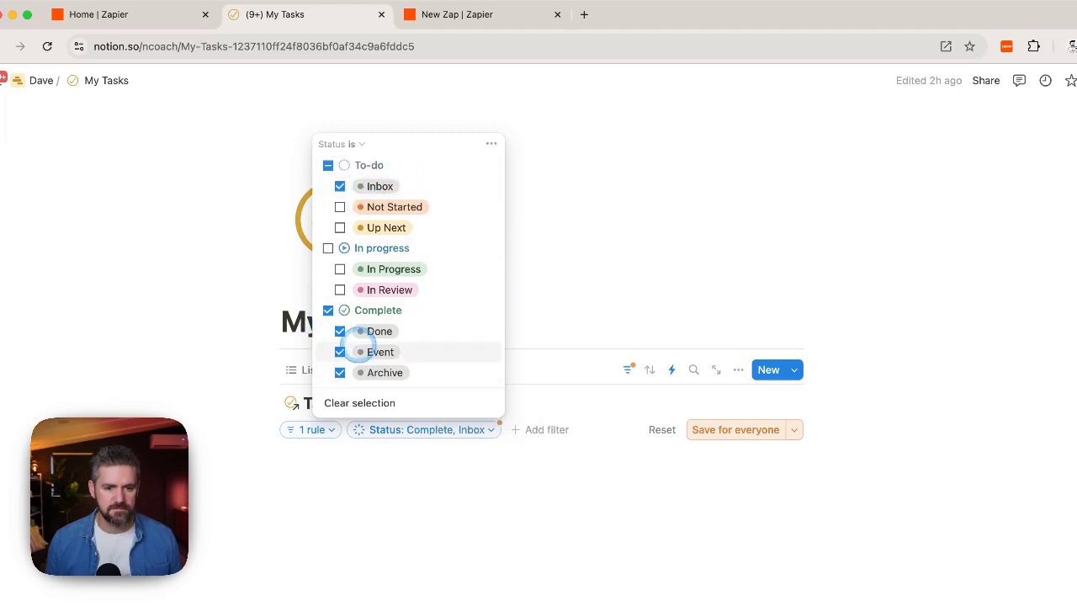
click(328, 309)
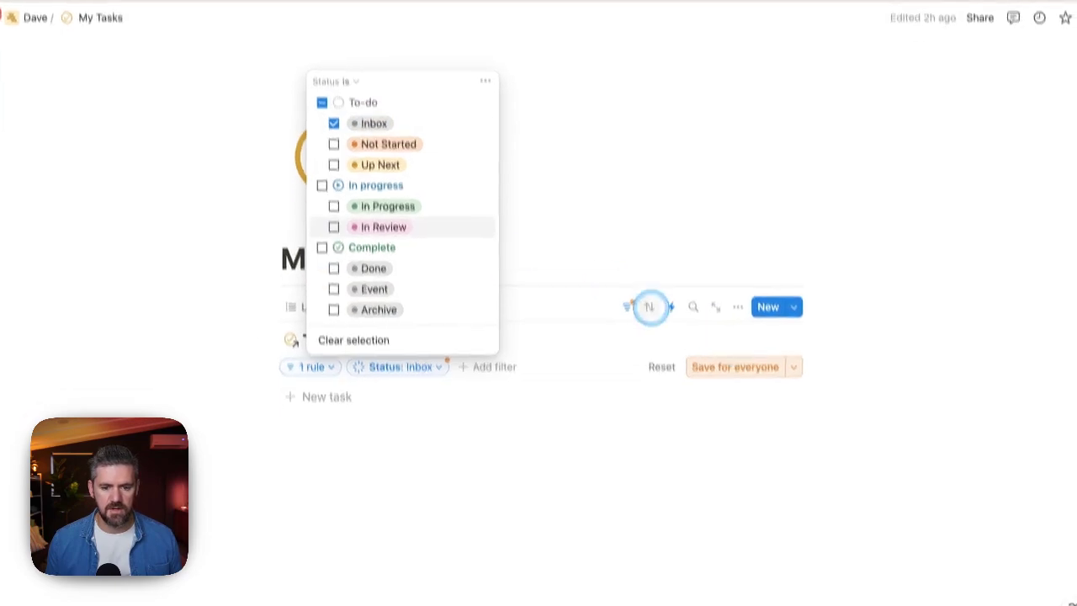
click(740, 429)
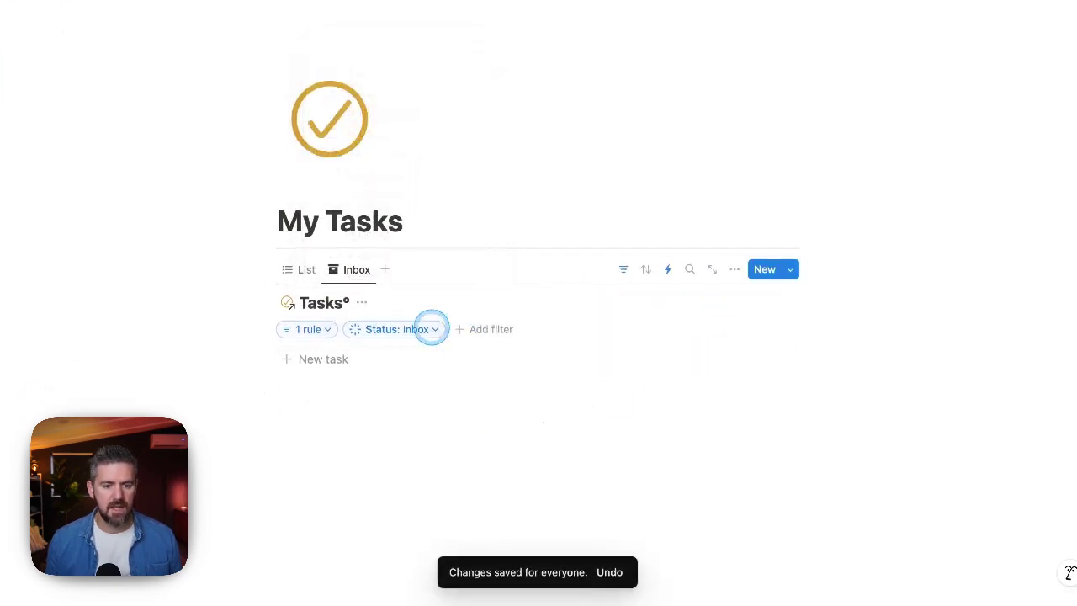
- Remove the start-date filter rule and save the change for everyone
click(307, 329)
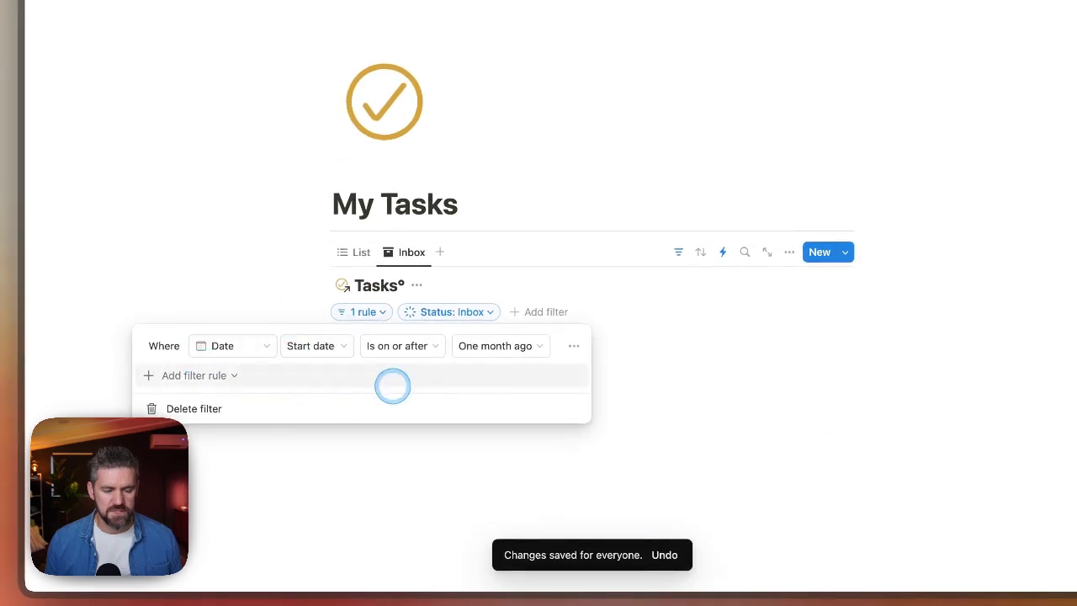
click(575, 347)
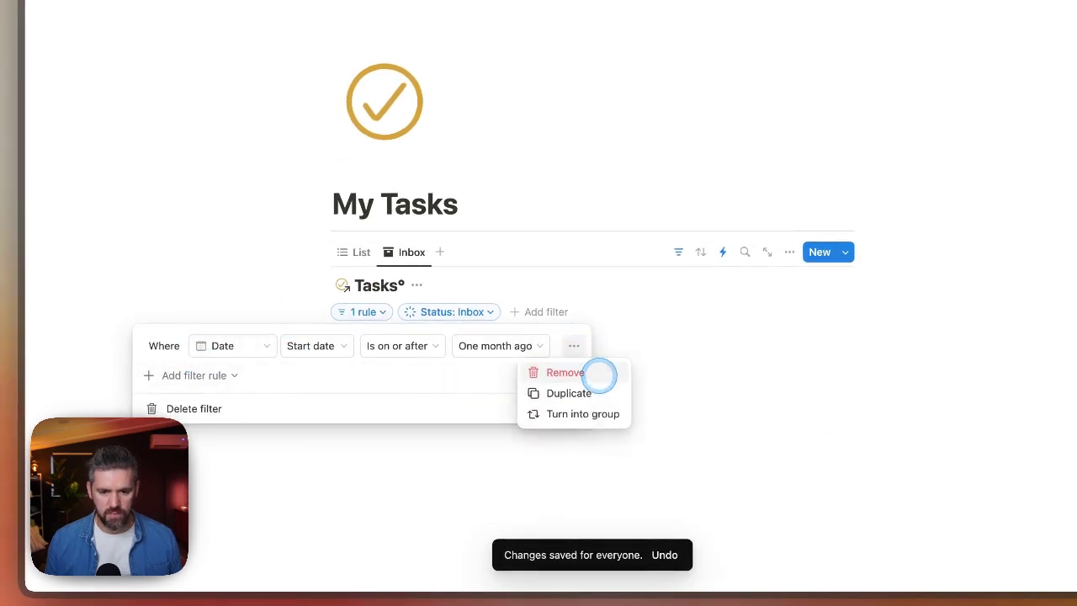
click(595, 373)
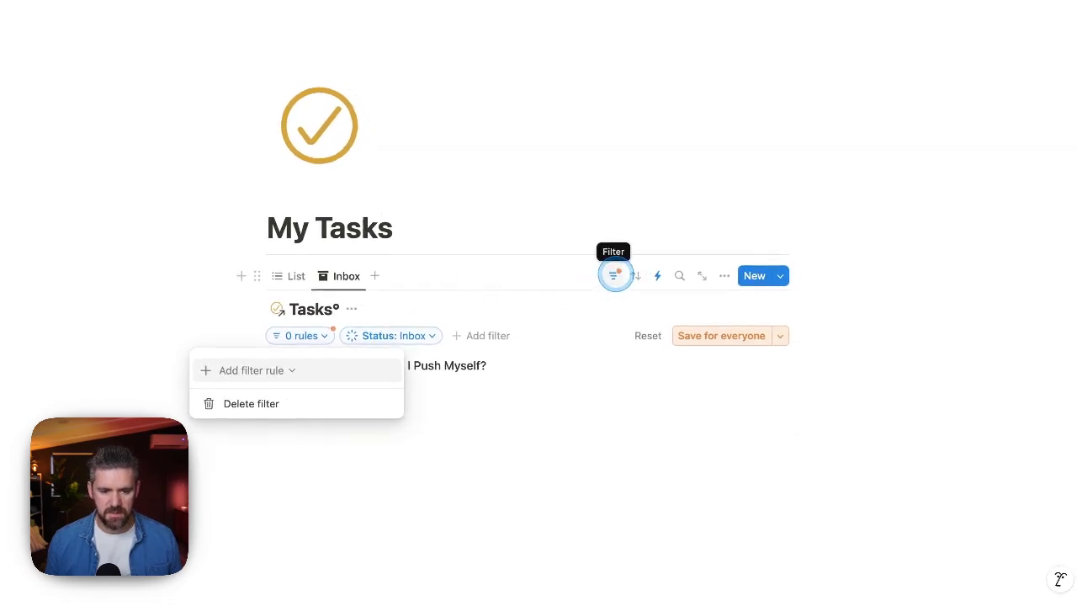
click(615, 276)
click(747, 336)
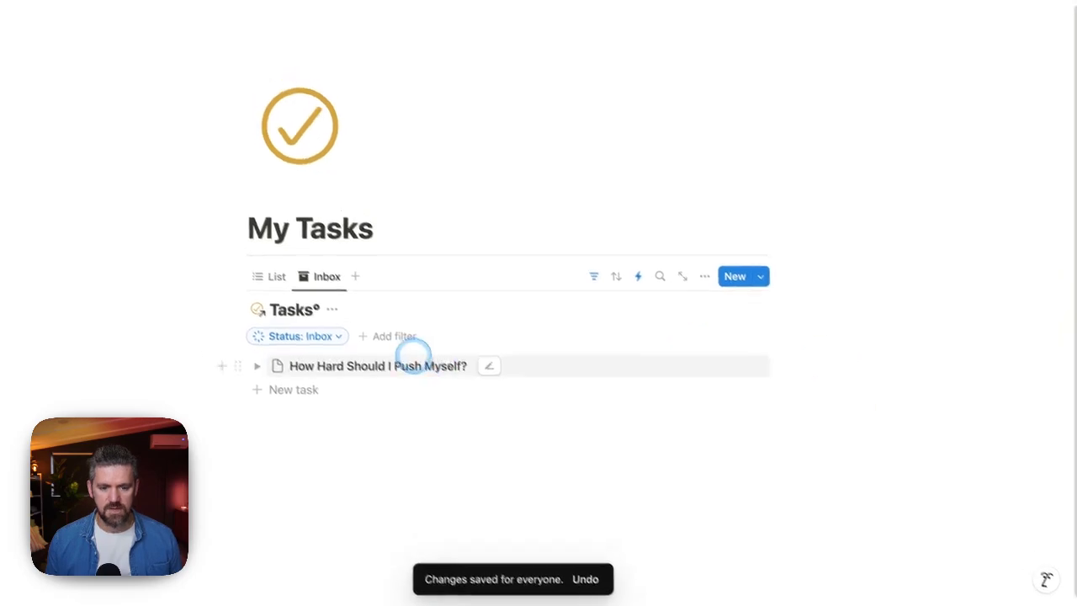
click(413, 364)
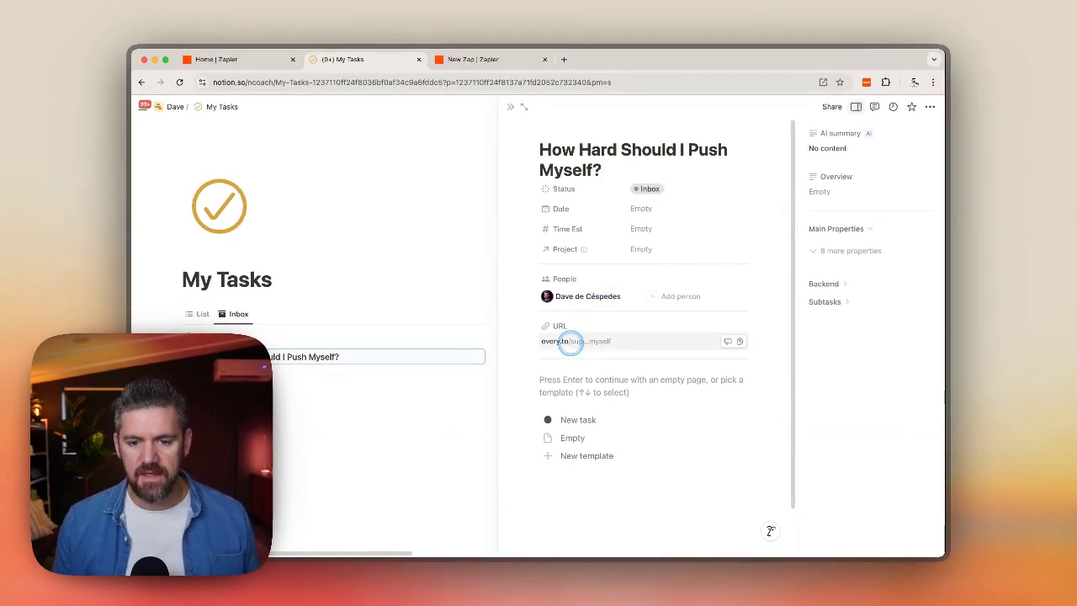
- Verify the task's saved URL opens the Every article, then return to the Inbox list
click(572, 340)
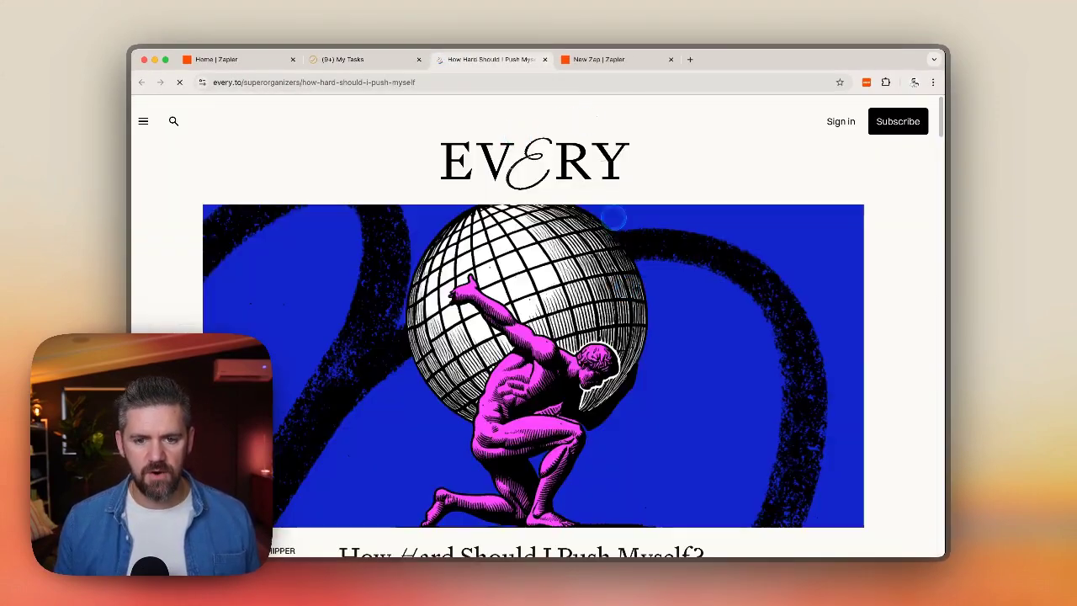
scroll(672, 355, down, 10)
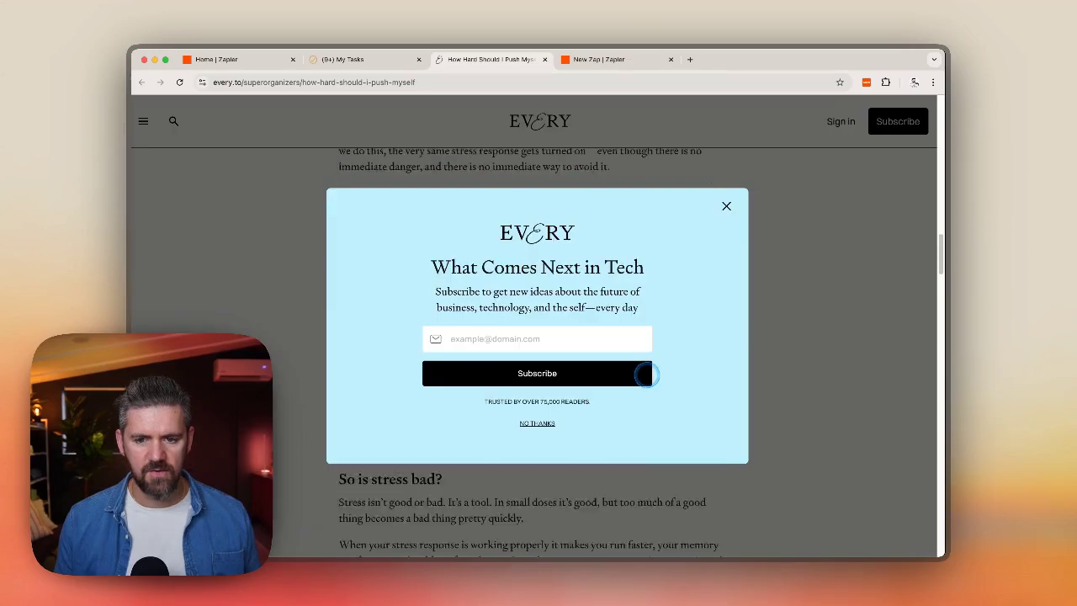
scroll(645, 373, up, 15)
click(727, 210)
click(347, 63)
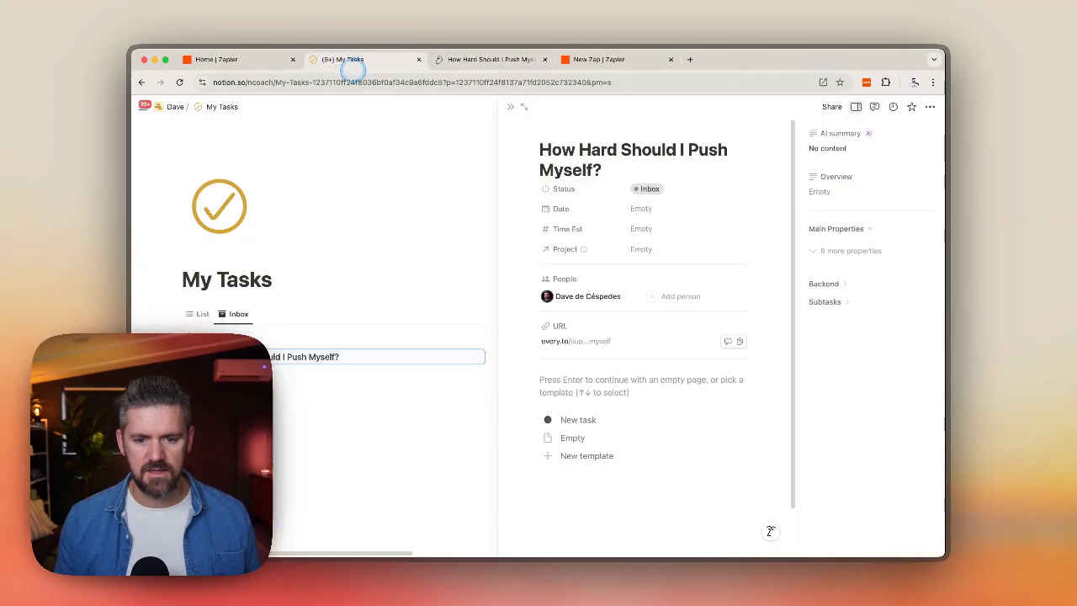
click(642, 189)
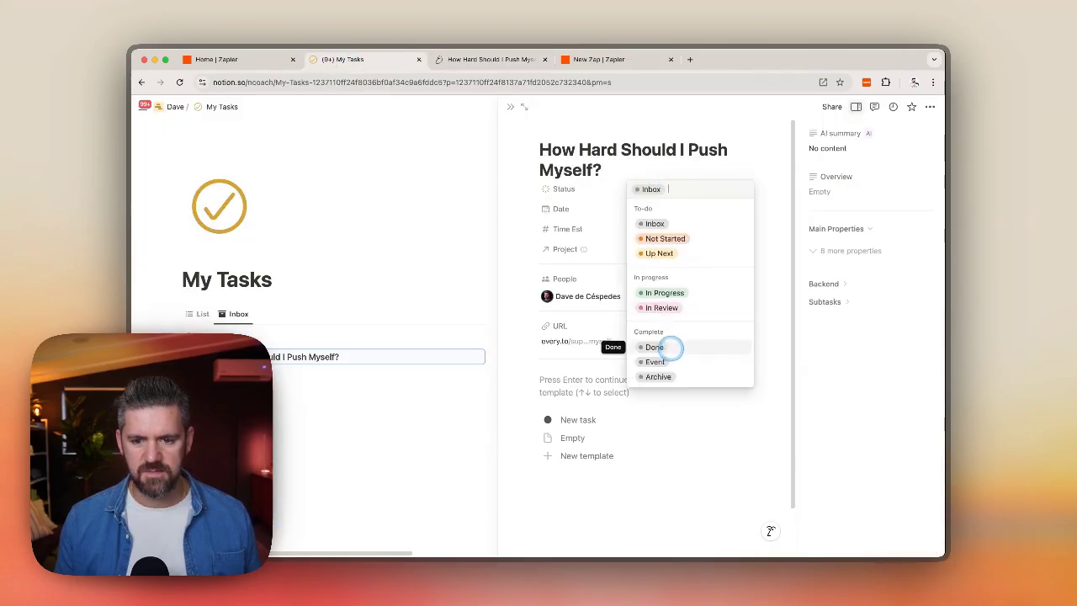
click(654, 347)
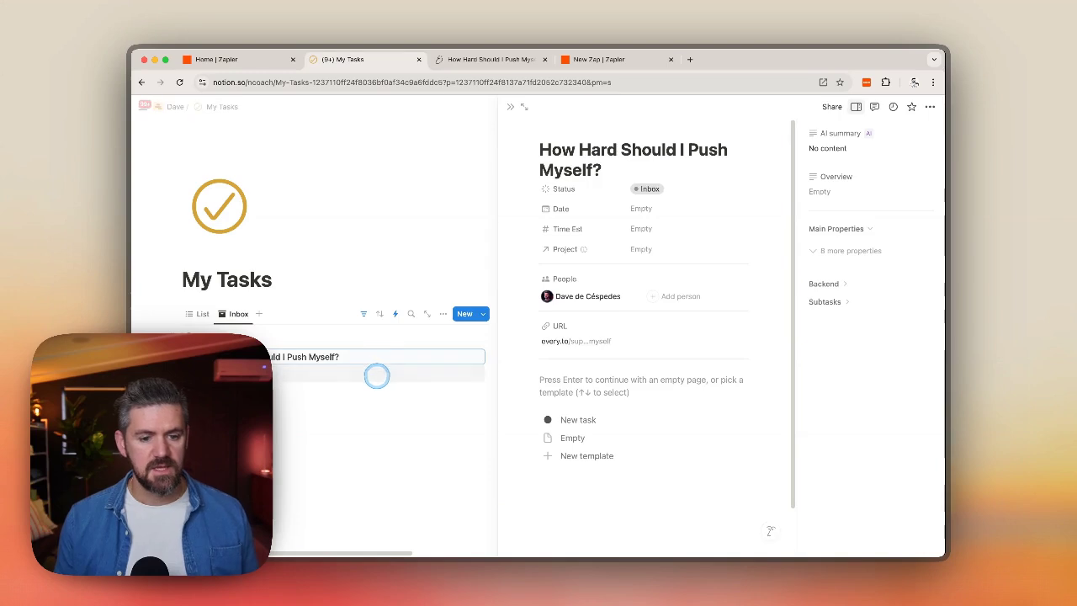
click(375, 375)
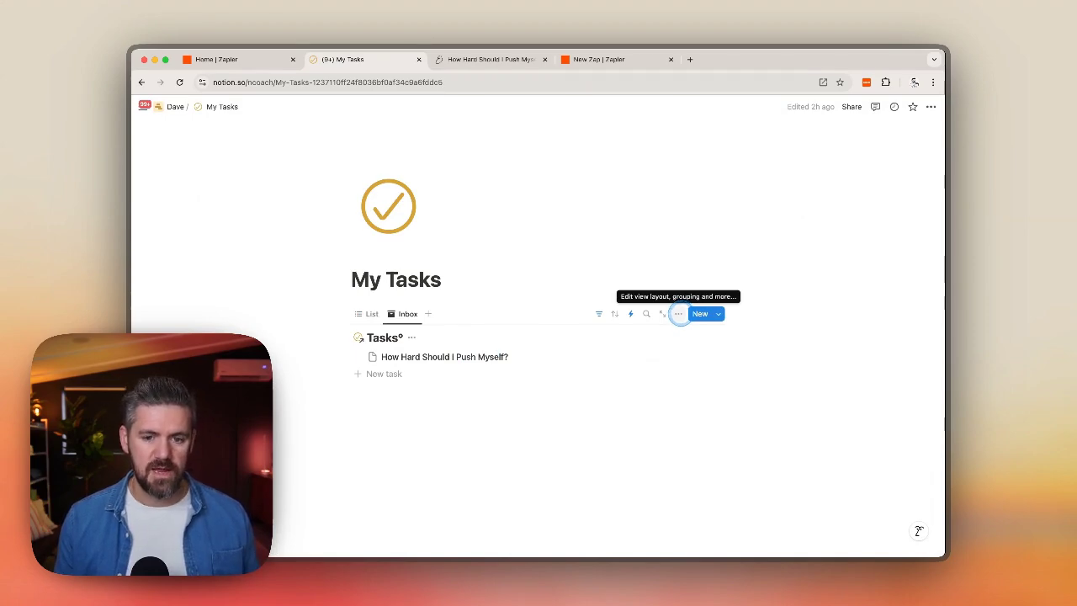
- Show URL, move Project below Time Est, and hide Date and Time Est in the Inbox view
click(678, 313)
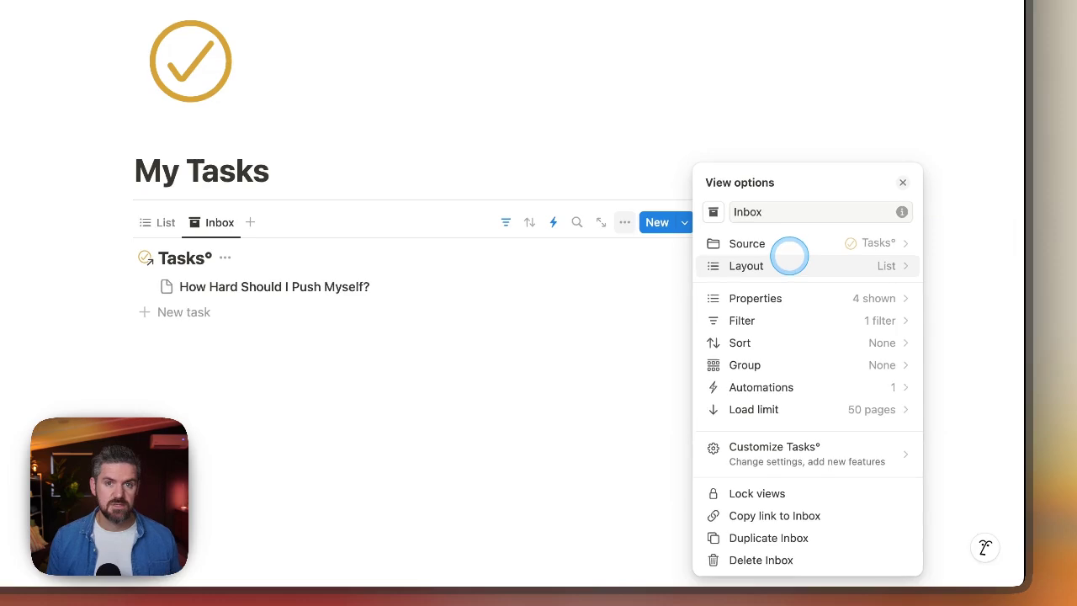
click(846, 301)
scroll(845, 318, down, 10)
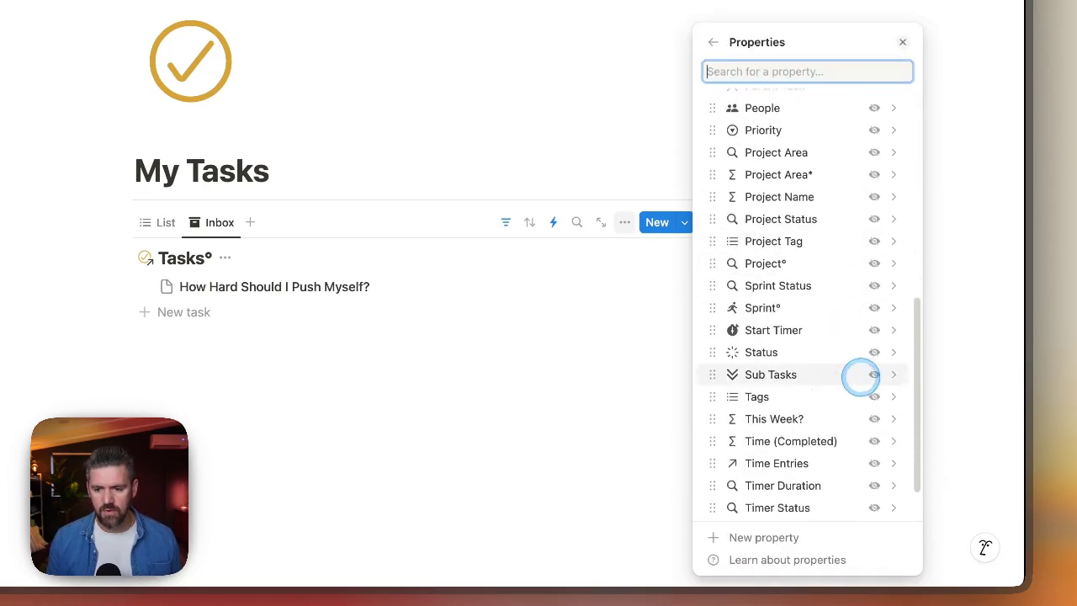
scroll(859, 376, down, 2)
click(873, 473)
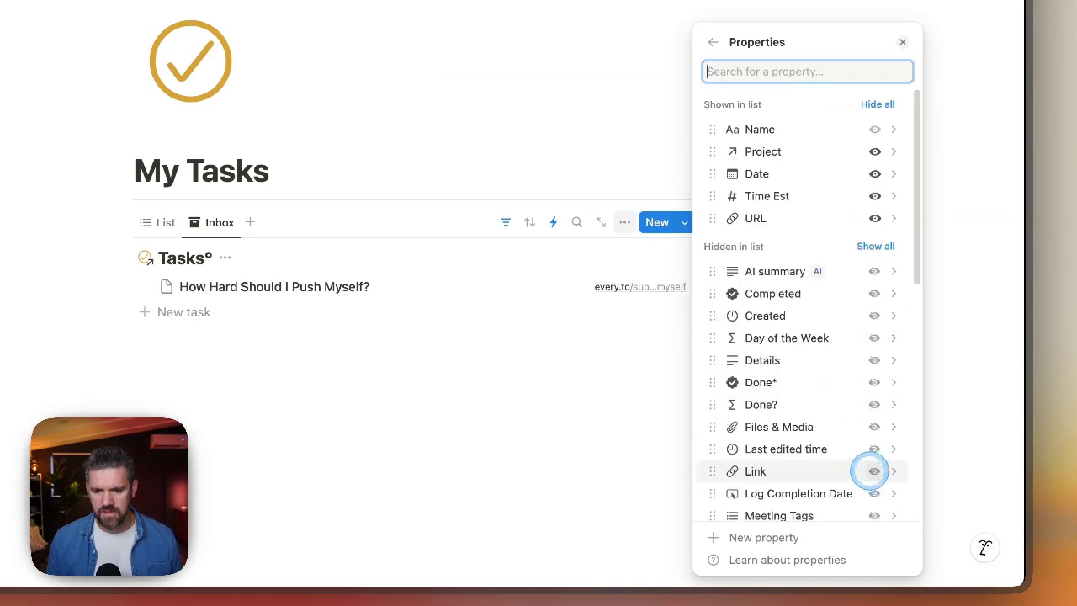
scroll(846, 365, down, 3)
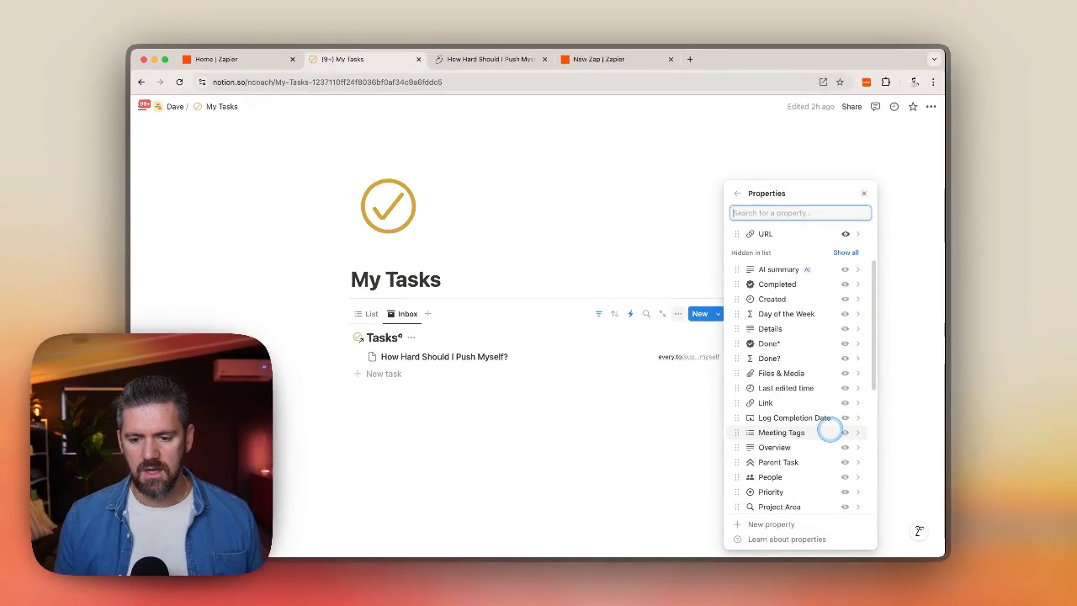
scroll(831, 425, down, 3)
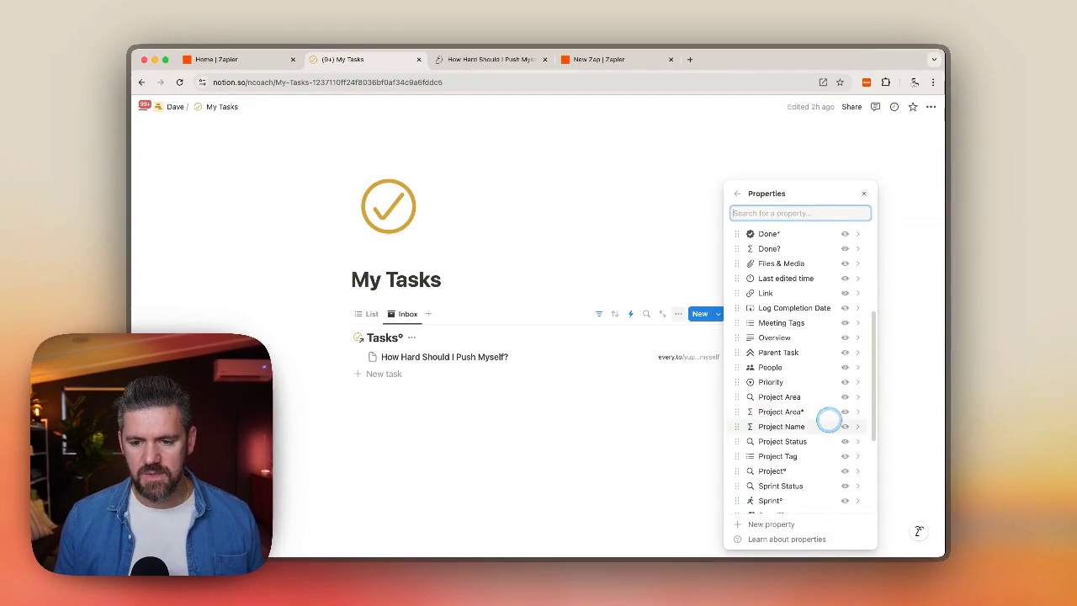
scroll(824, 420, up, 5)
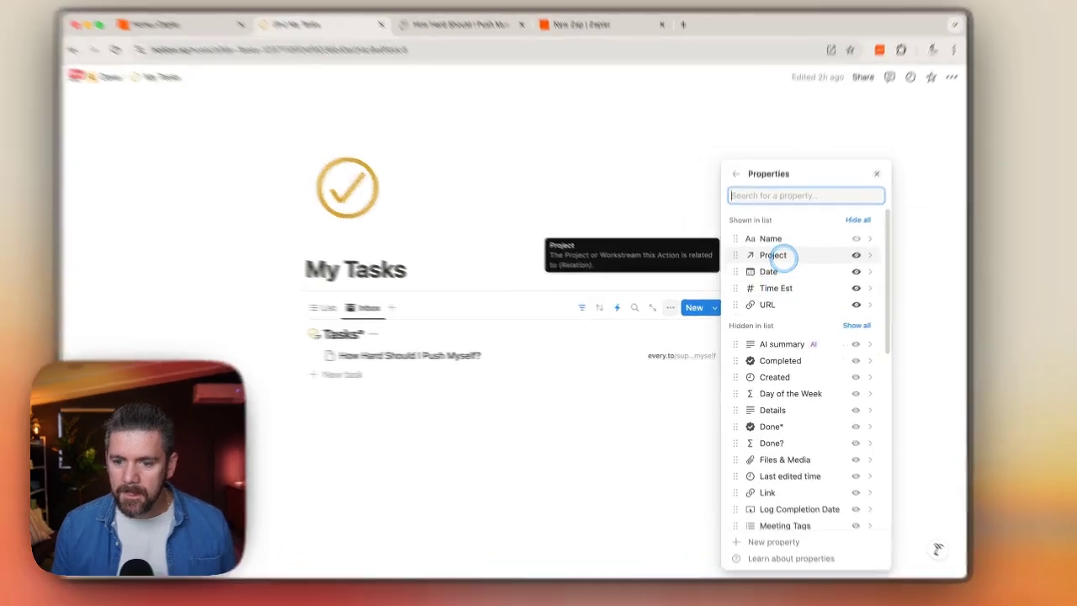
drag(781, 257, 795, 280)
click(893, 215)
click(892, 215)
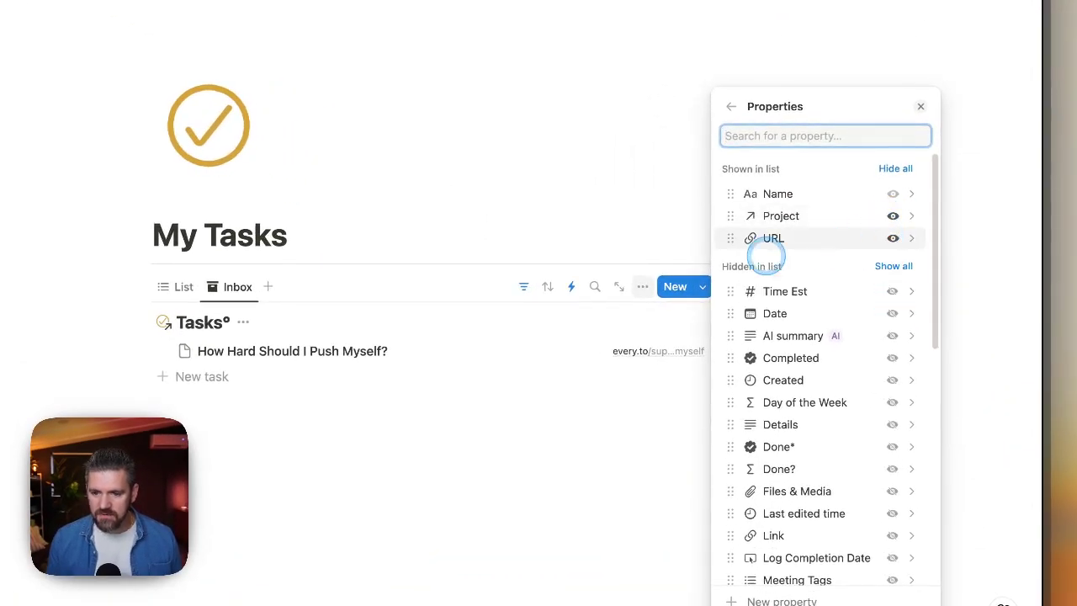
click(610, 413)
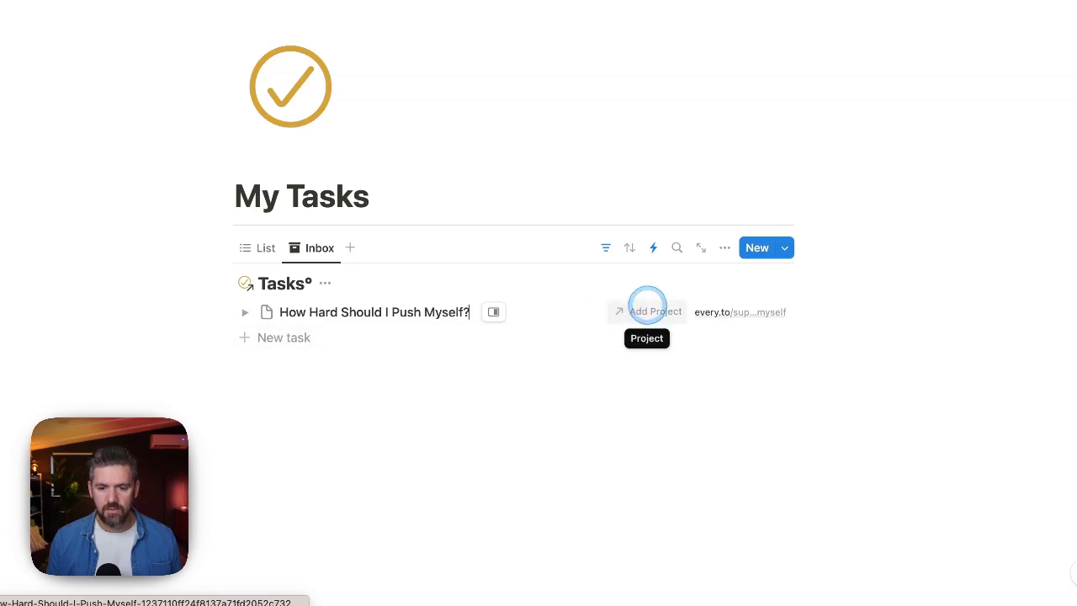
- Link 'How Hard Should I Push Myself?' to the project 'The State of AI in 2024'
click(648, 312)
text(state)
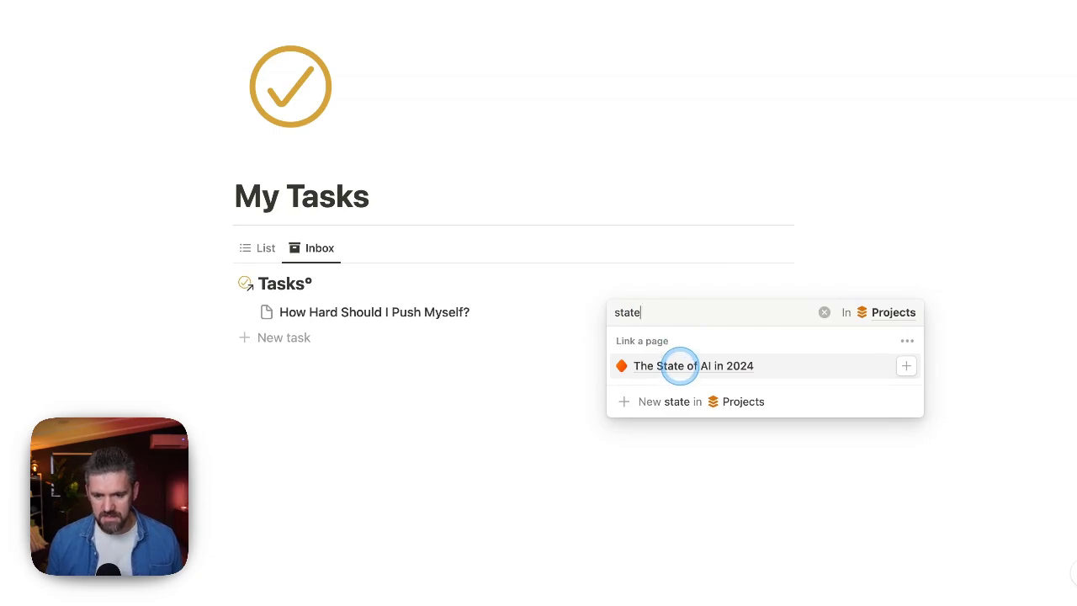
click(644, 364)
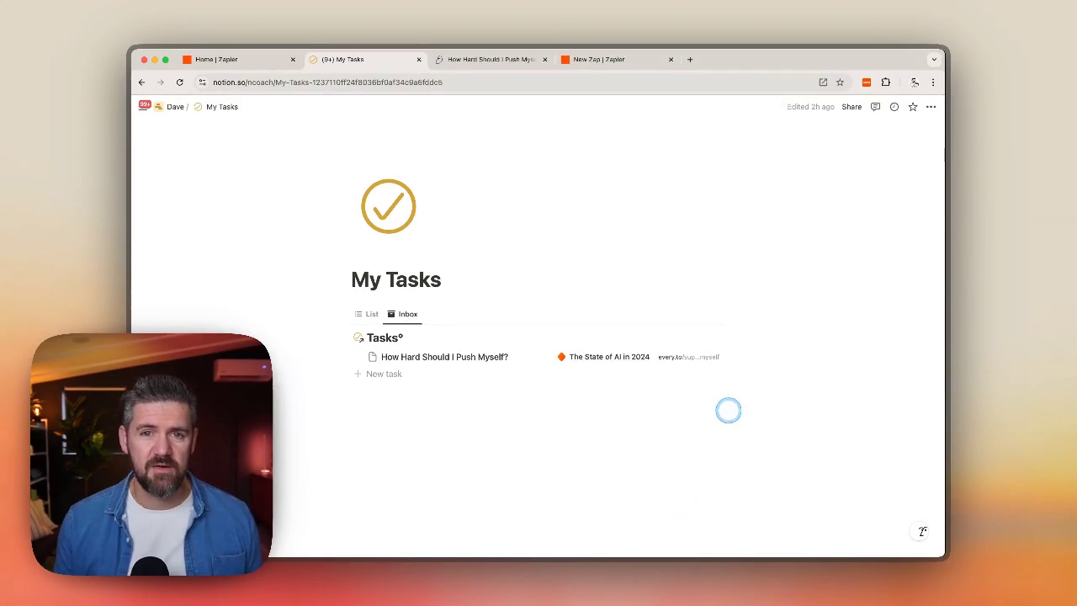
click(866, 82)
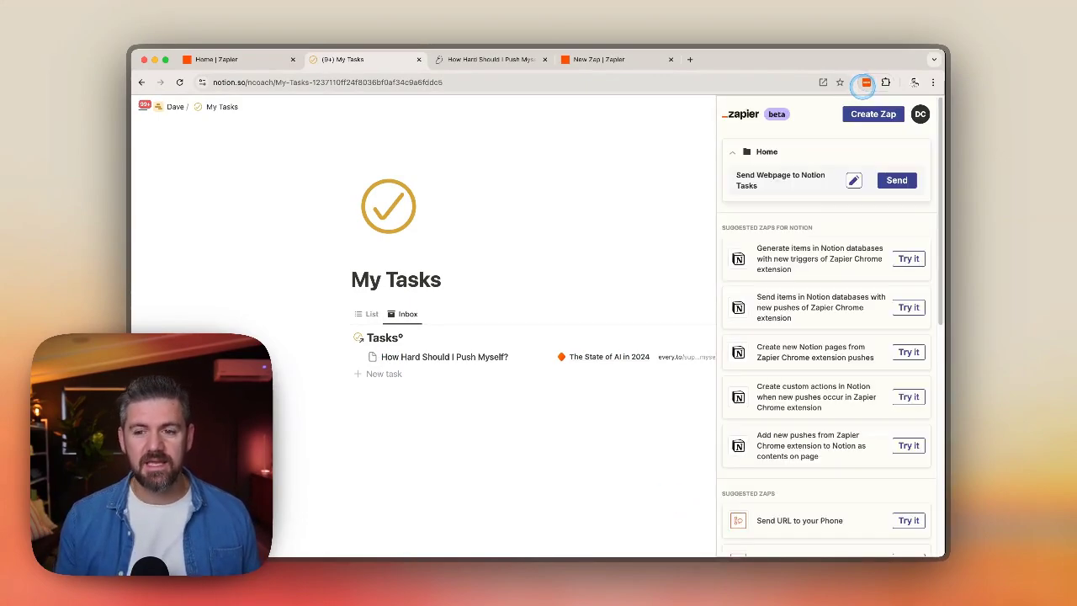